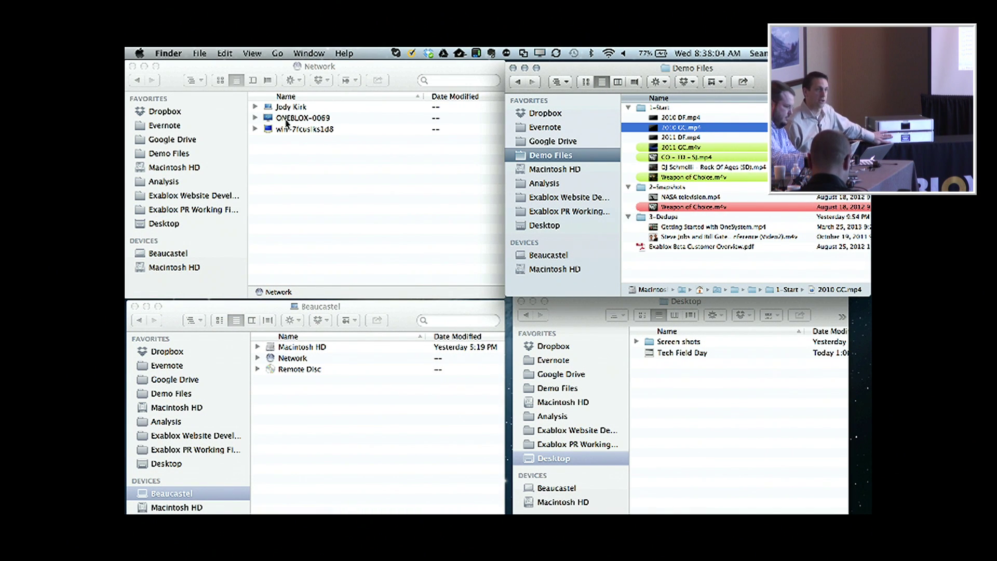
Connect to ONEBLOX-0069 as a guest and open its Public share.
double_click(286, 119)
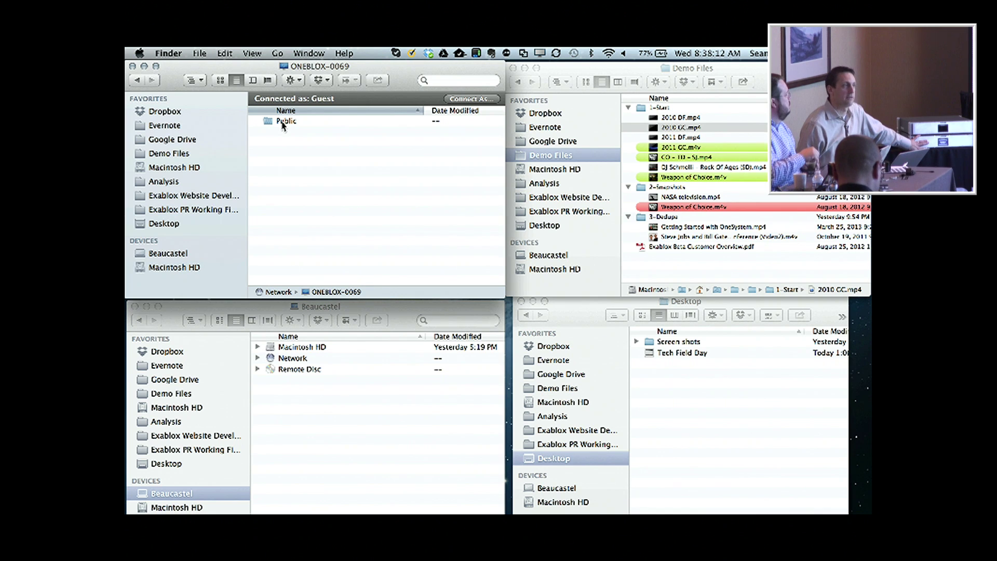
left_click(280, 122)
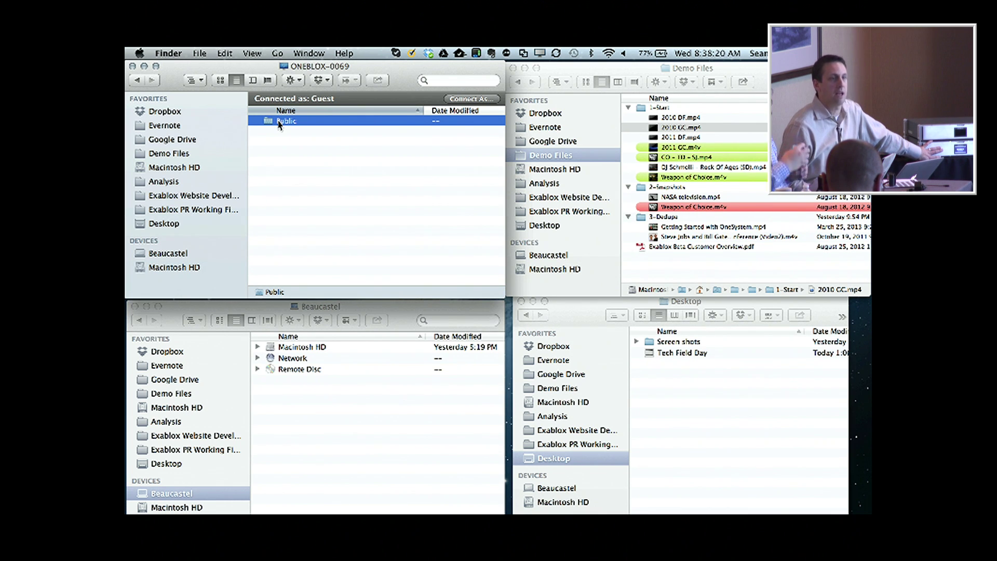
double_click(280, 122)
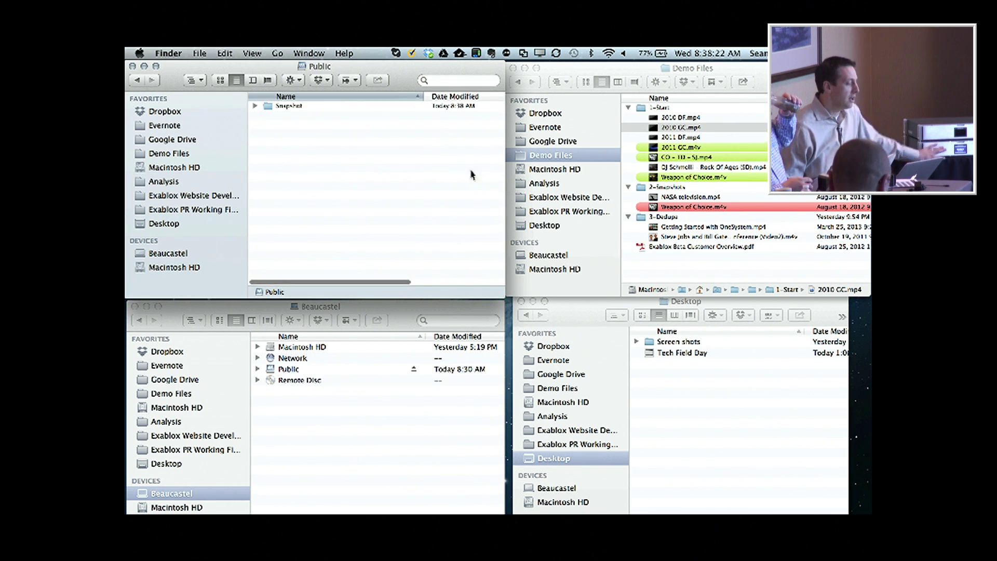
Copy the seven 1-Start videos, 2010 DF.mp4 through Weapon of Choice.m4v, into the Public share.
left_click(672, 119)
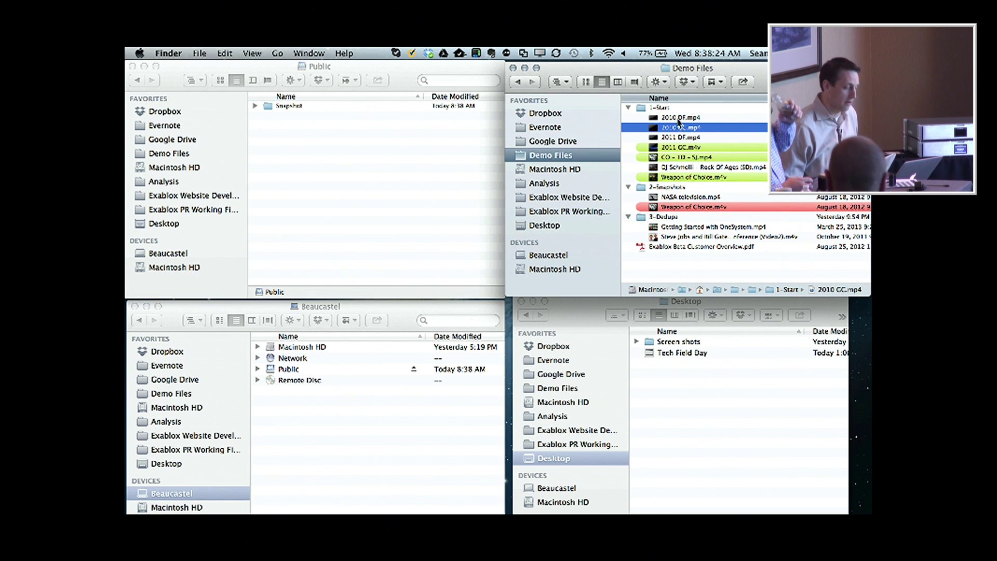
left_click(675, 119)
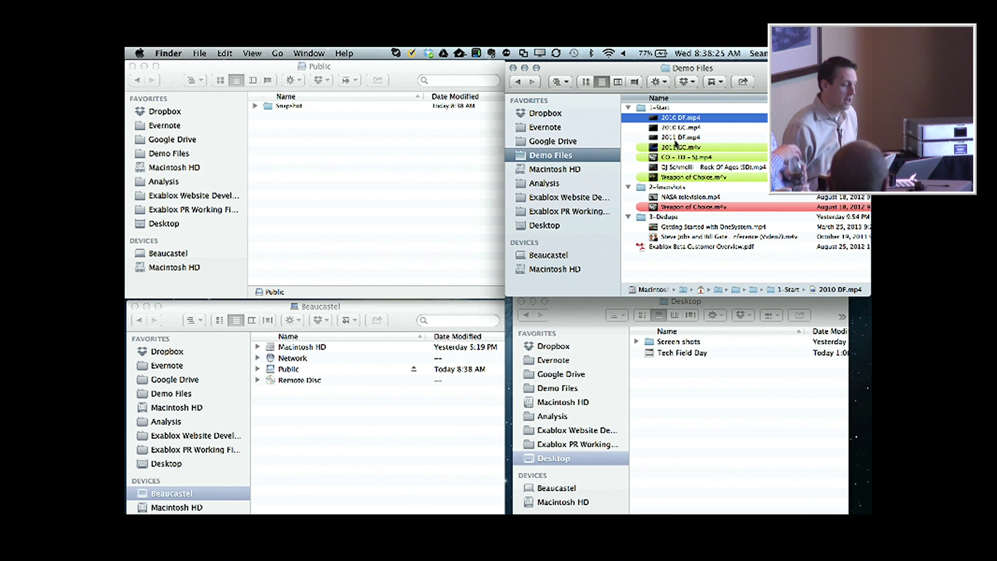
left_click(683, 178, "shift")
left_click_drag(679, 149, 374, 185)
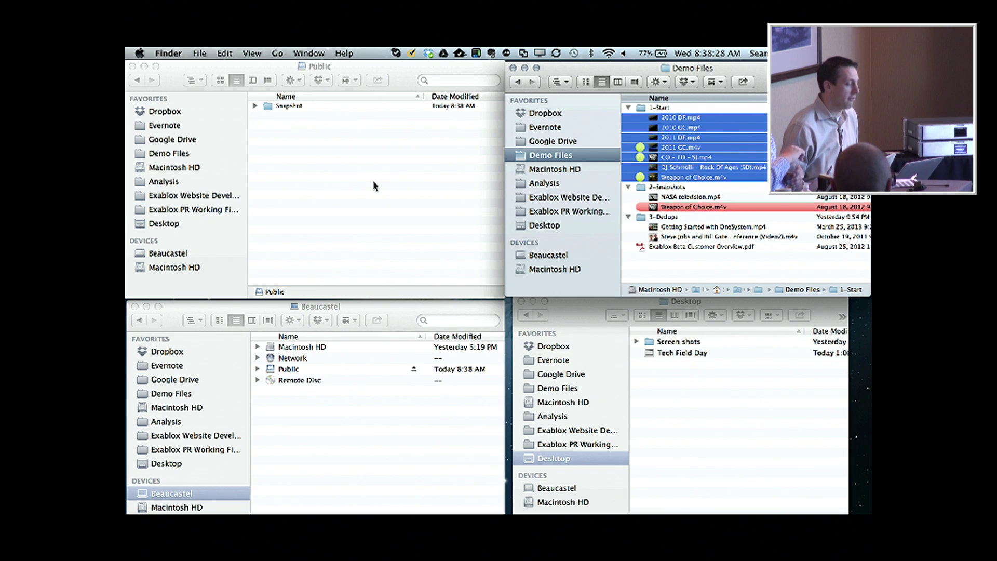
In the Beaucastel window, browse Network > ONEBLOX-0069 > Public to see the copied files.
left_click(293, 360)
double_click(292, 358)
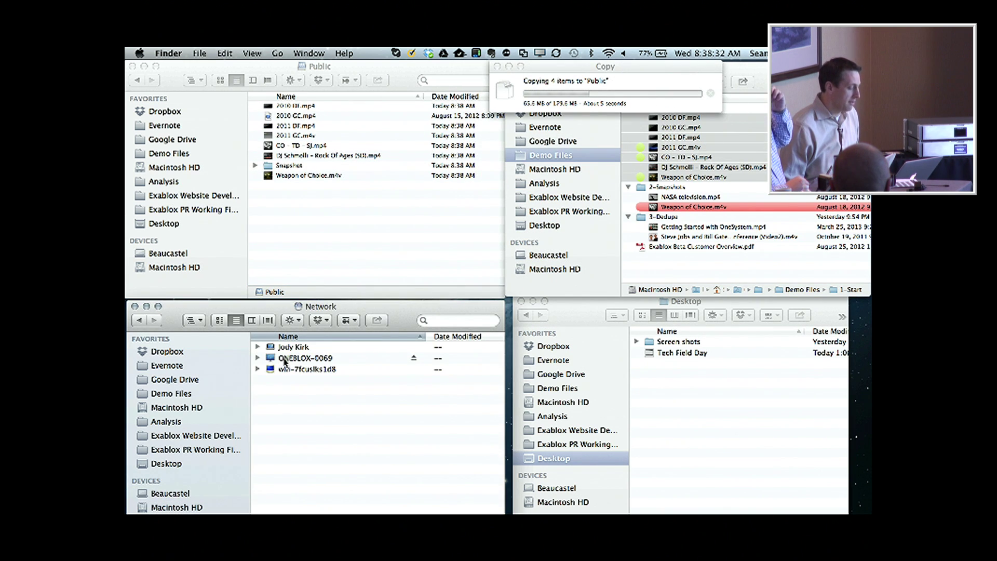
double_click(291, 360)
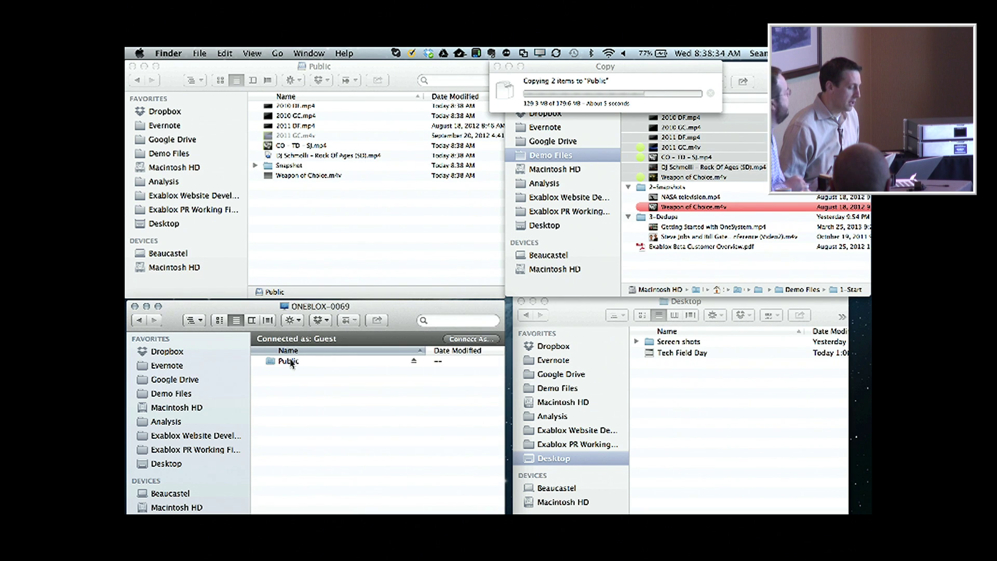
double_click(283, 361)
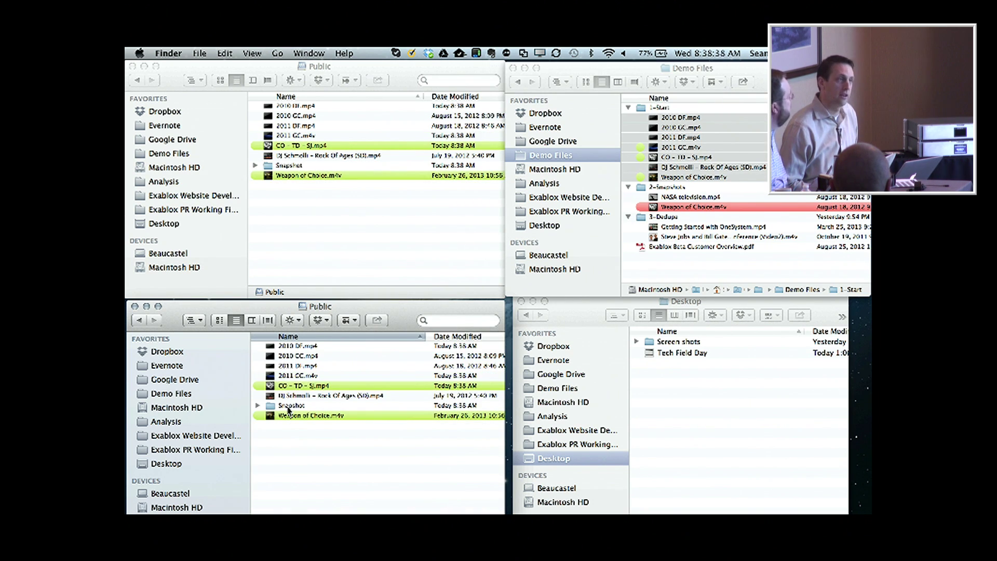
In the lower window, go through Snapshot > recent > 2013-04-24_08.38.30 > Shares > Public.
double_click(289, 410)
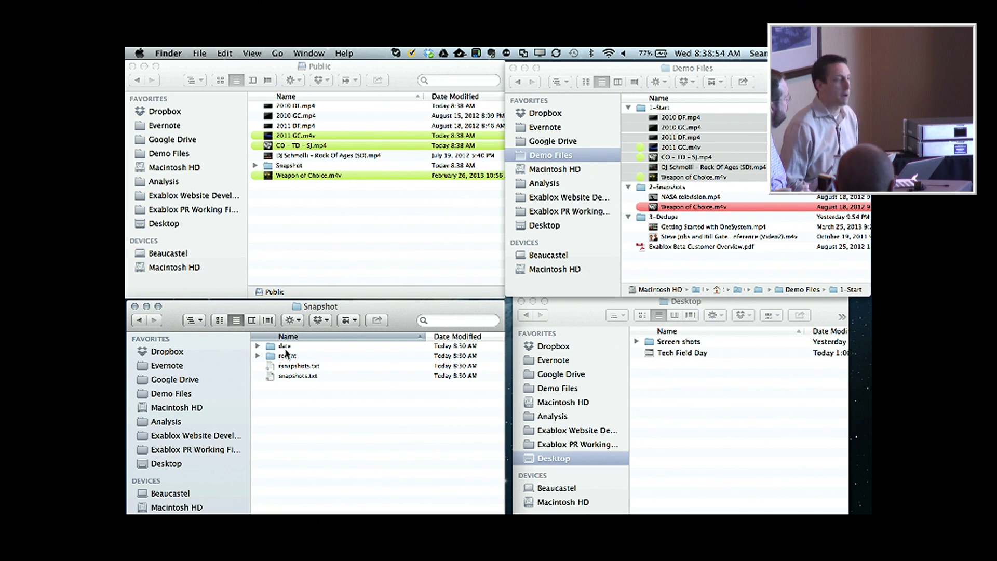
double_click(287, 357)
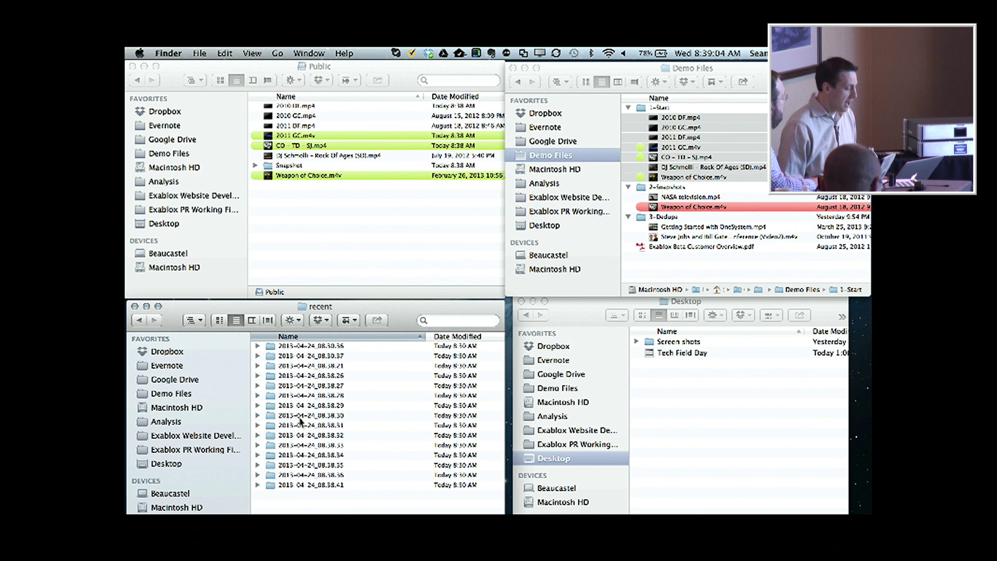
double_click(299, 416)
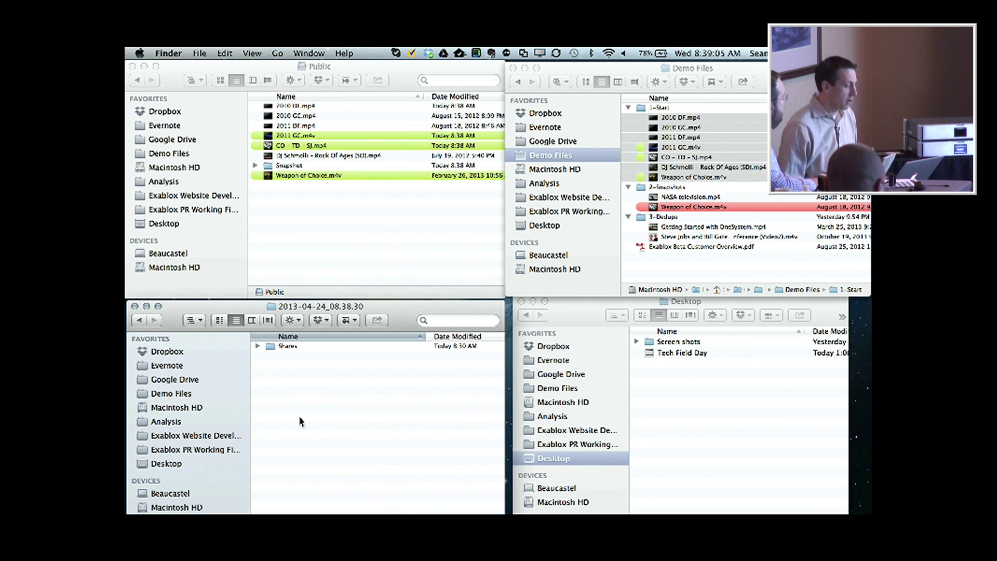
double_click(289, 346)
double_click(285, 347)
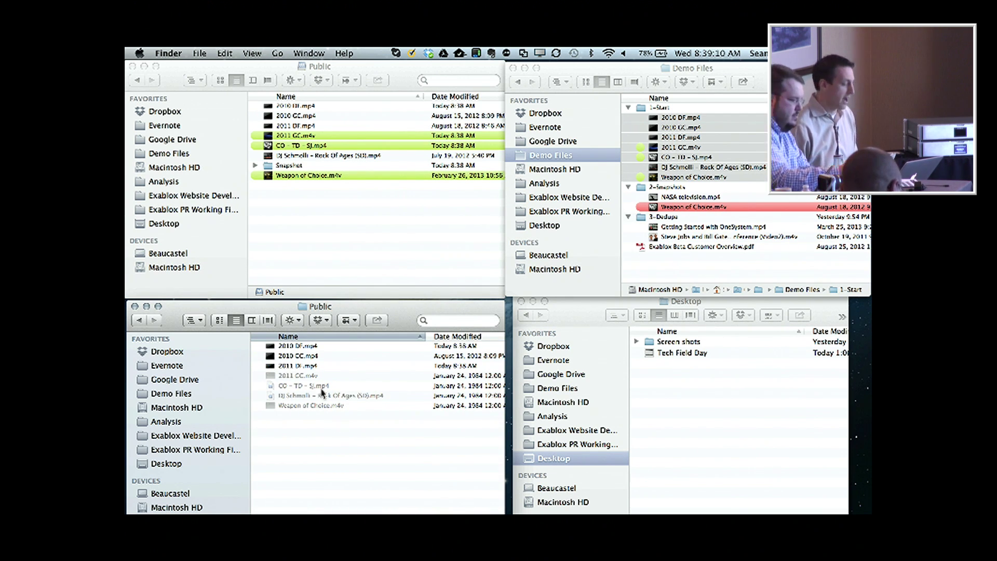
Quick Look preview 2011 DF.mp4 from the earlier snapshot, then close it.
left_click(299, 357)
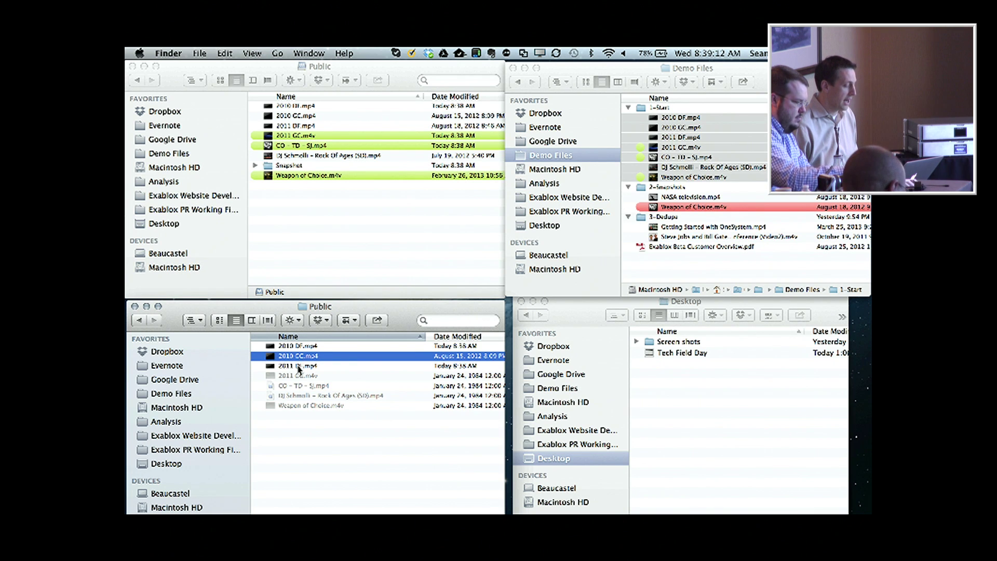
left_click(299, 367)
key("space")
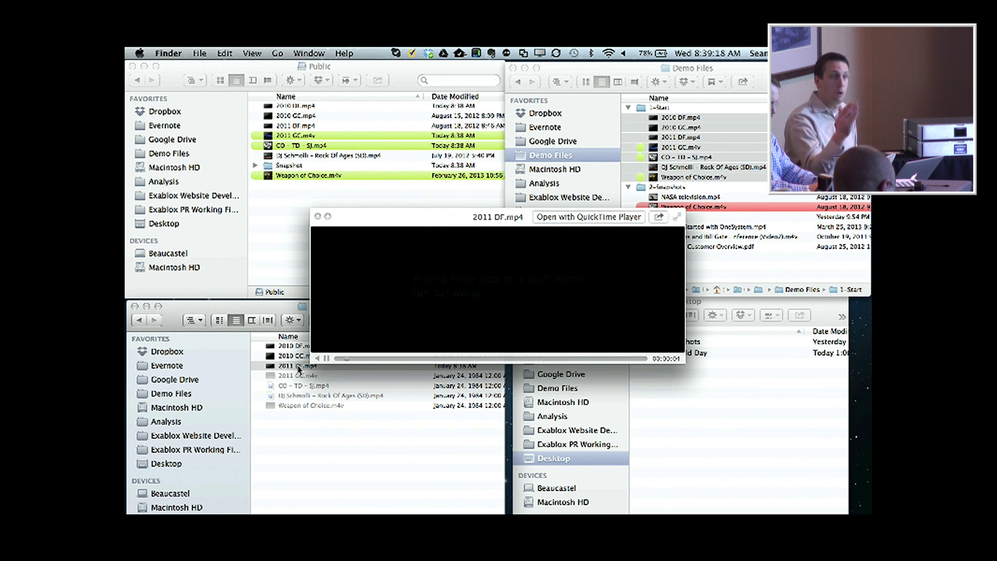
key("space")
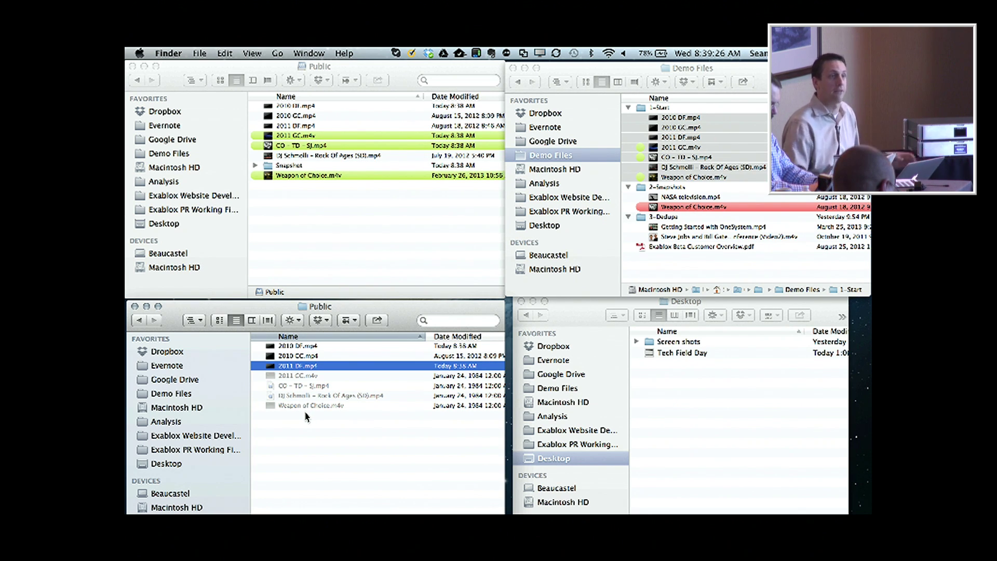
Go back to recent and open 2013-04-24_08.38.41 > Shares > Public.
left_click(138, 319)
left_click(138, 320)
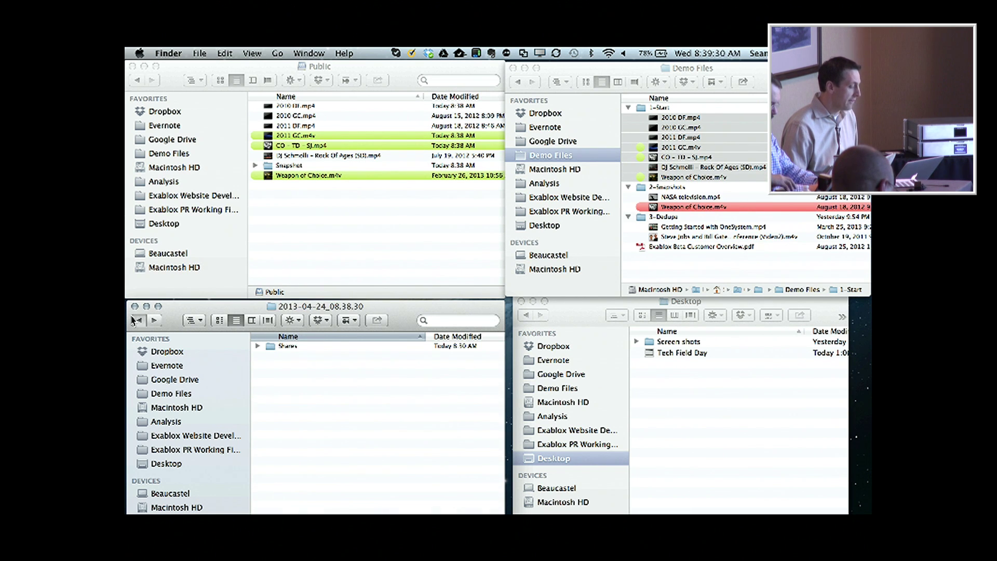
left_click(137, 320)
double_click(314, 485)
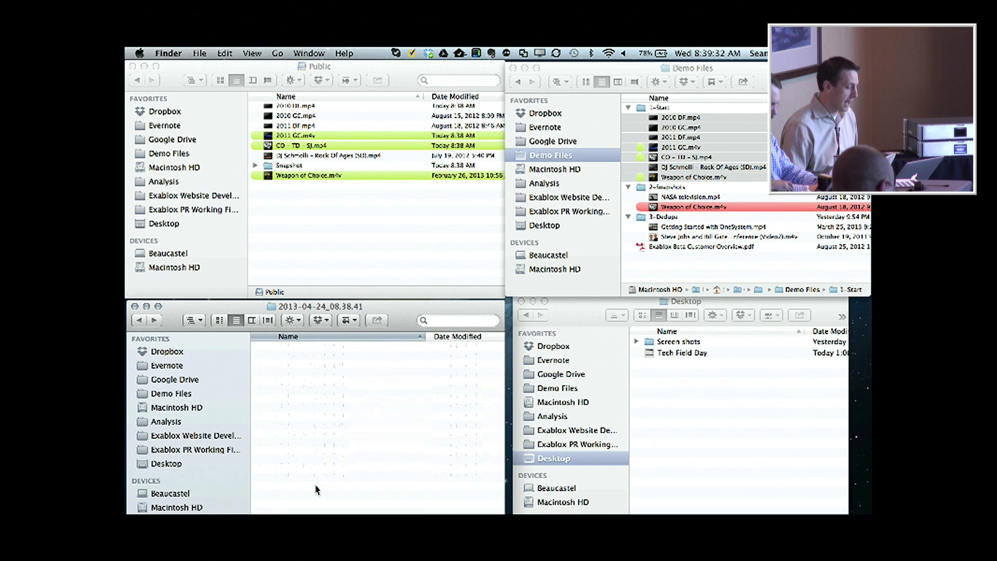
double_click(293, 346)
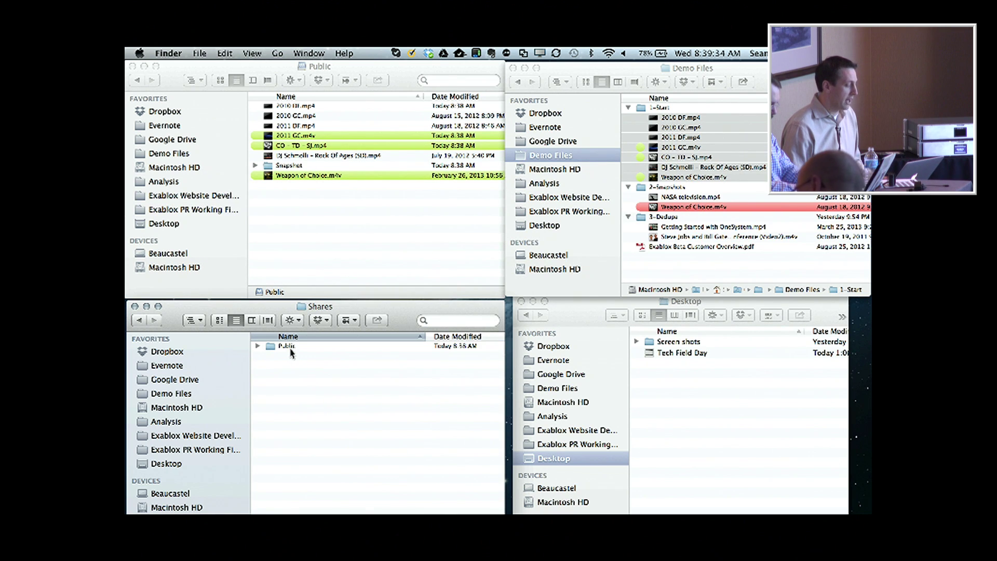
double_click(285, 346)
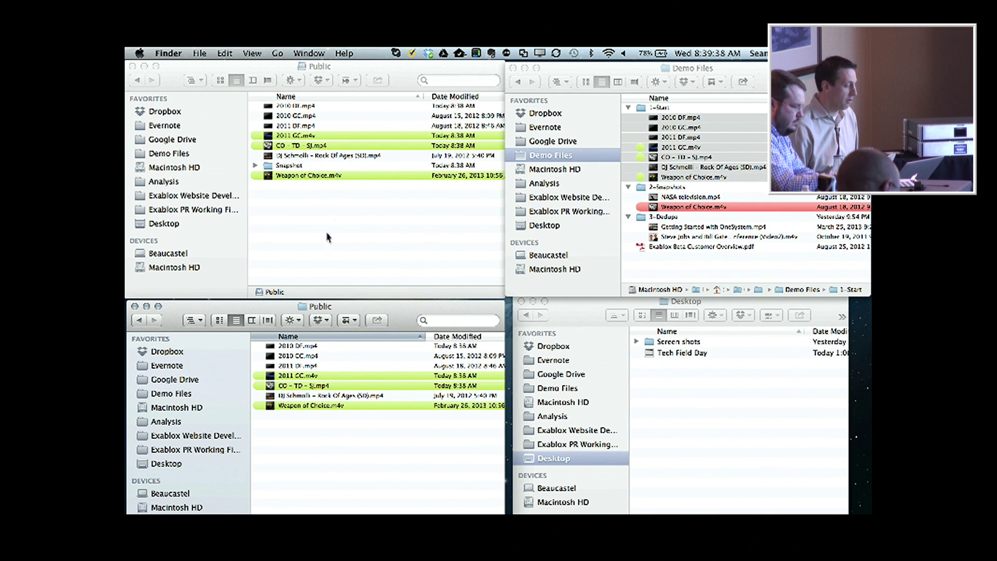
left_click(310, 406)
key("space")
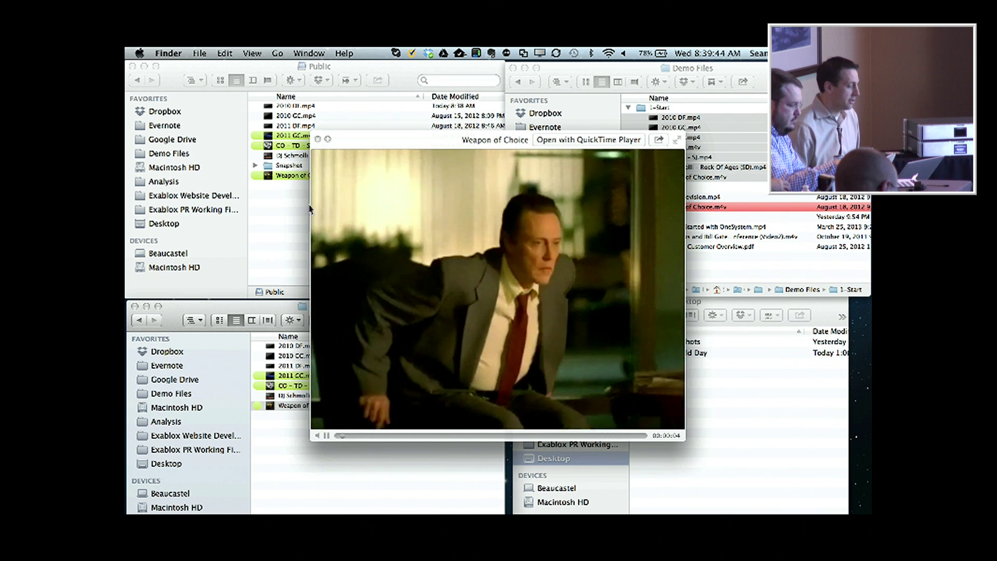
key("space")
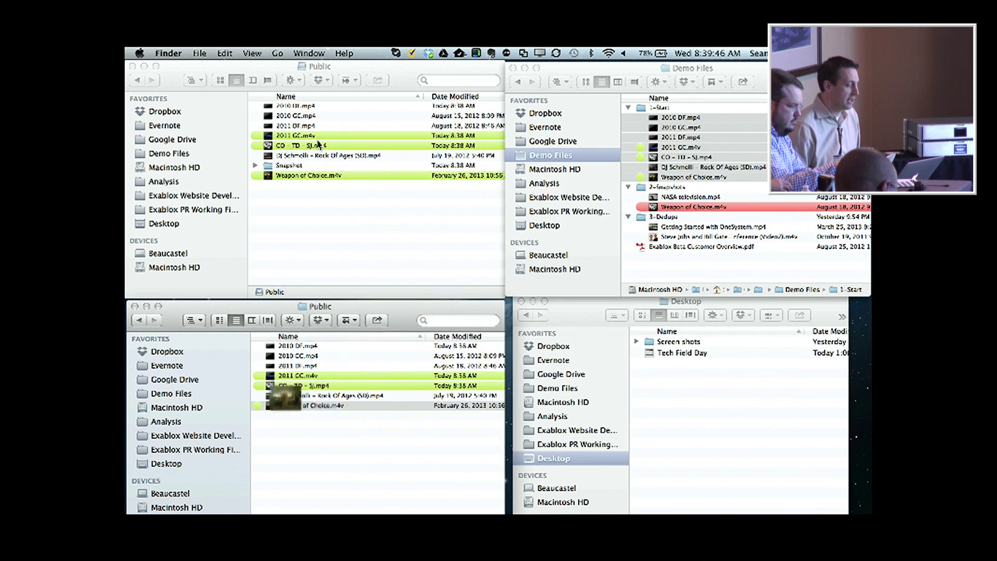
left_click(701, 207)
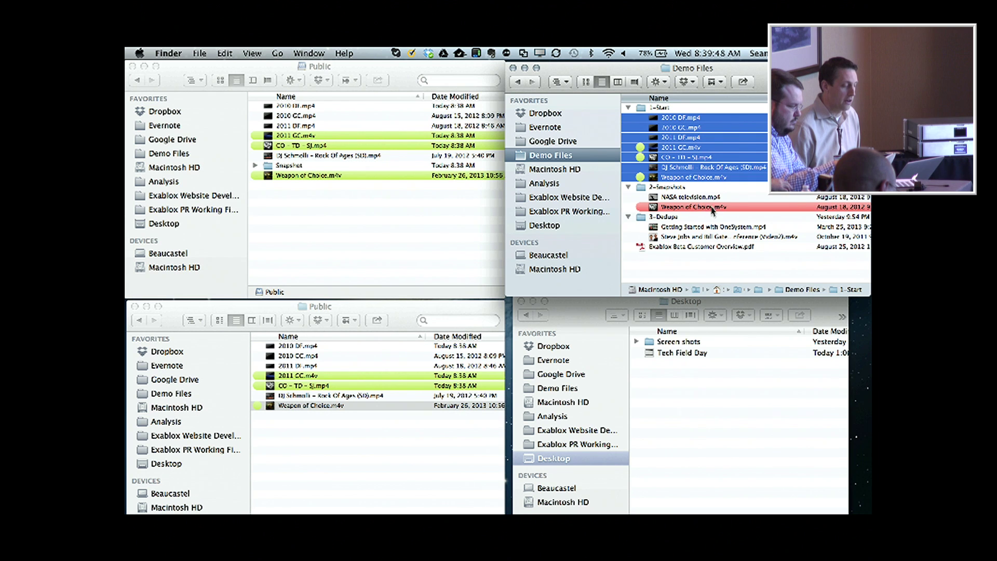
left_click(715, 207)
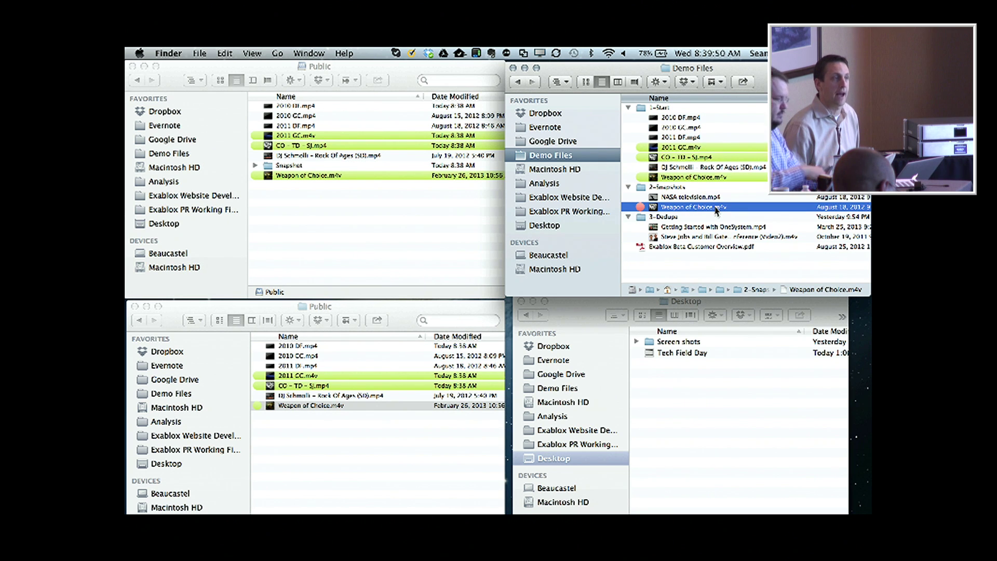
key("space")
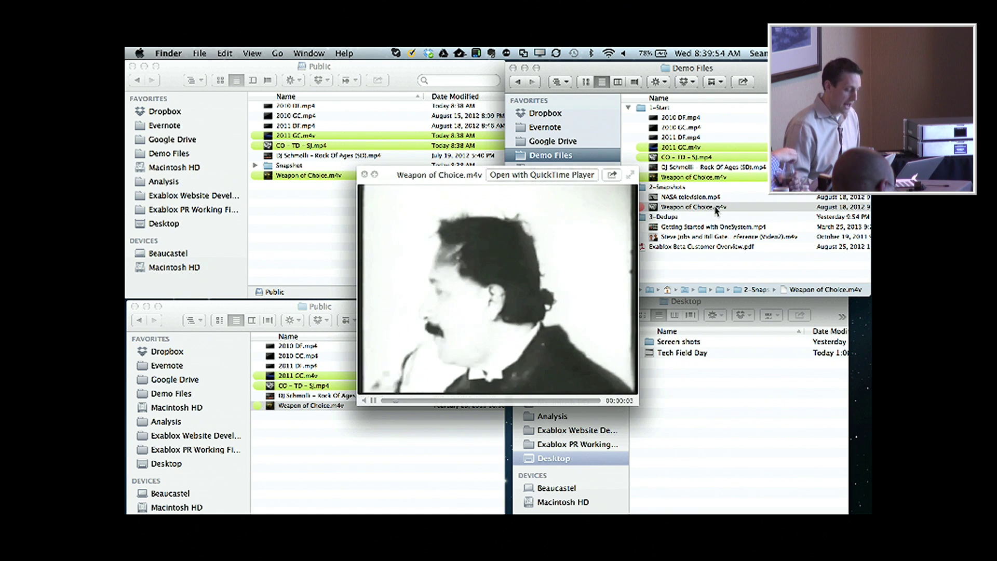
key("XF86AudioRaiseVolume")
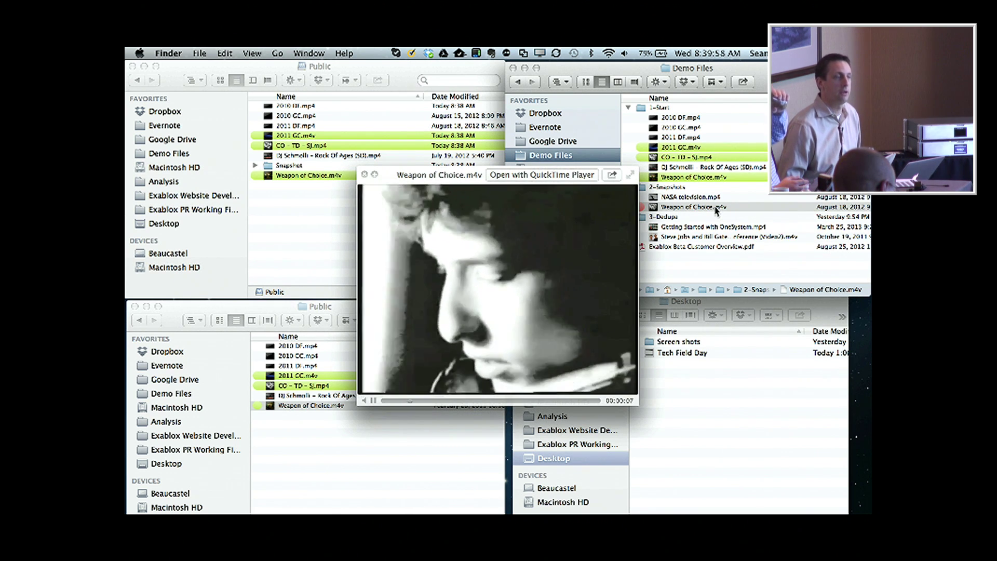
Copy the older Weapon of Choice.m4v into the upper Public share, replacing the existing file.
left_click(707, 208)
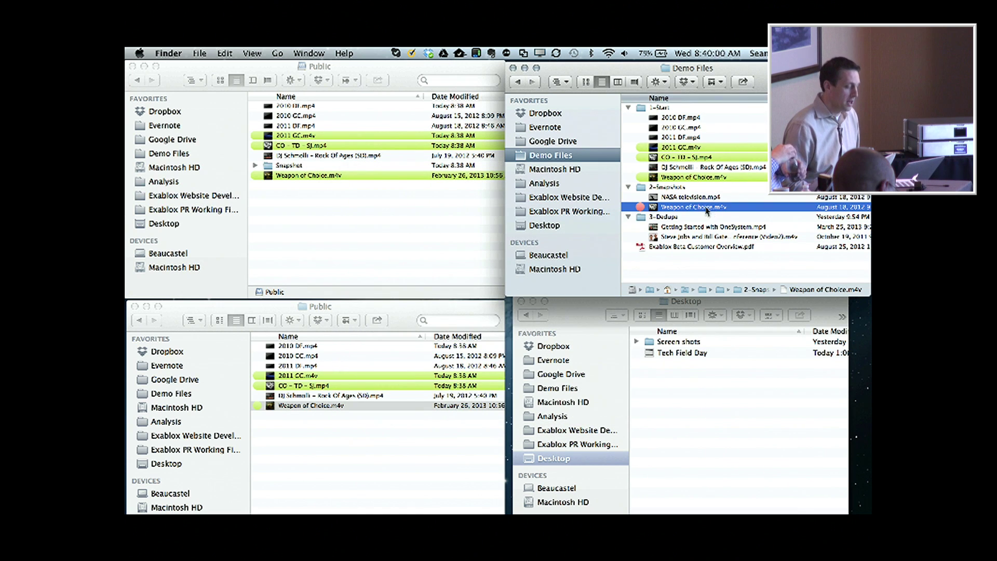
left_click_drag(694, 208, 456, 229)
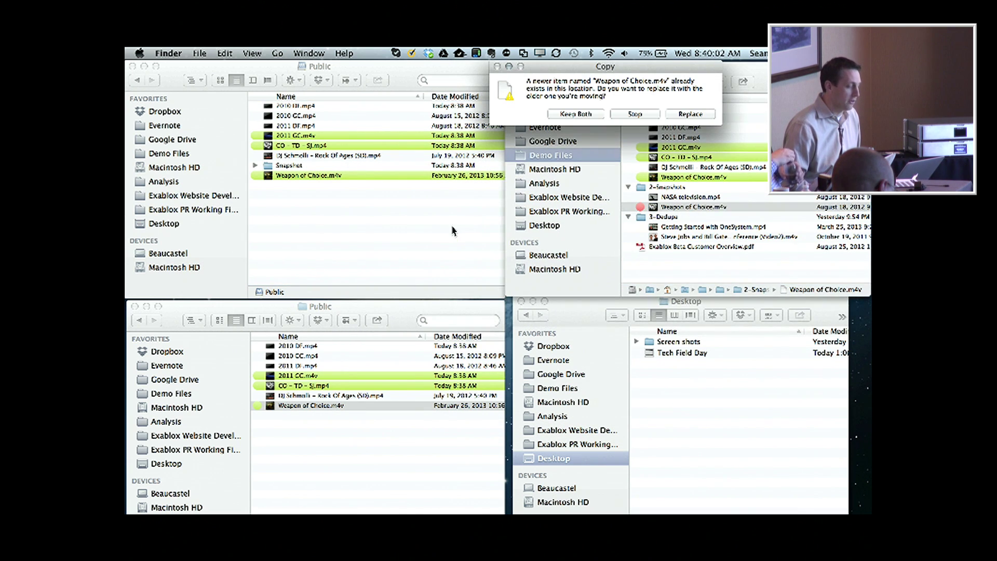
left_click(690, 114)
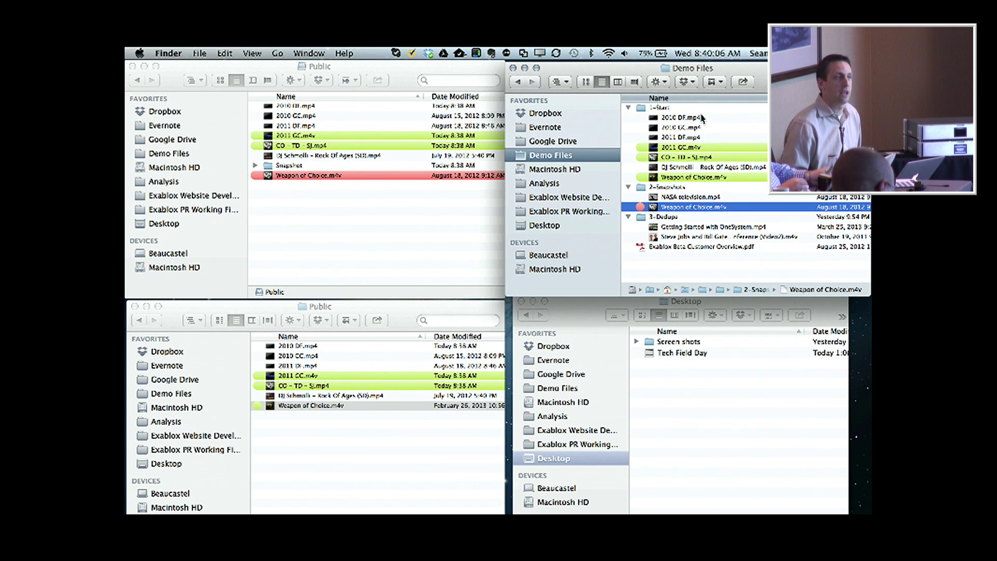
Check the replaced Weapon of Choice.m4v's label and Quick Look preview that it plays.
left_click(402, 200)
left_click(349, 177)
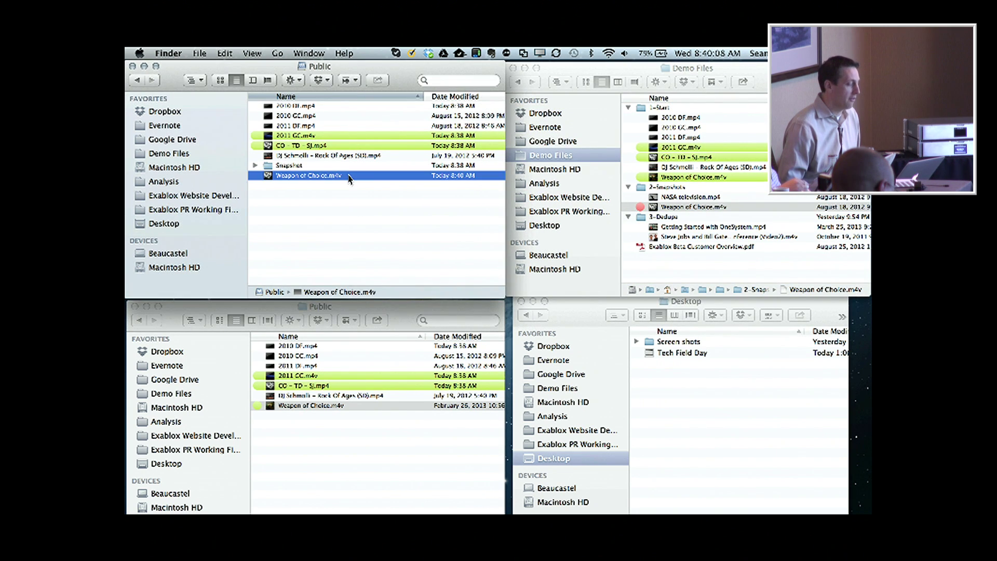
left_click(339, 204)
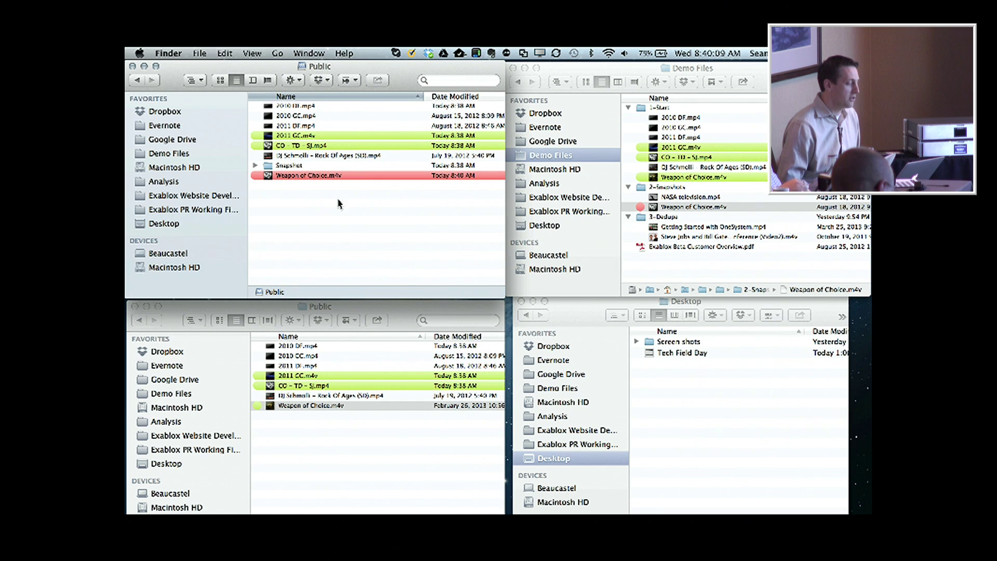
left_click(319, 177)
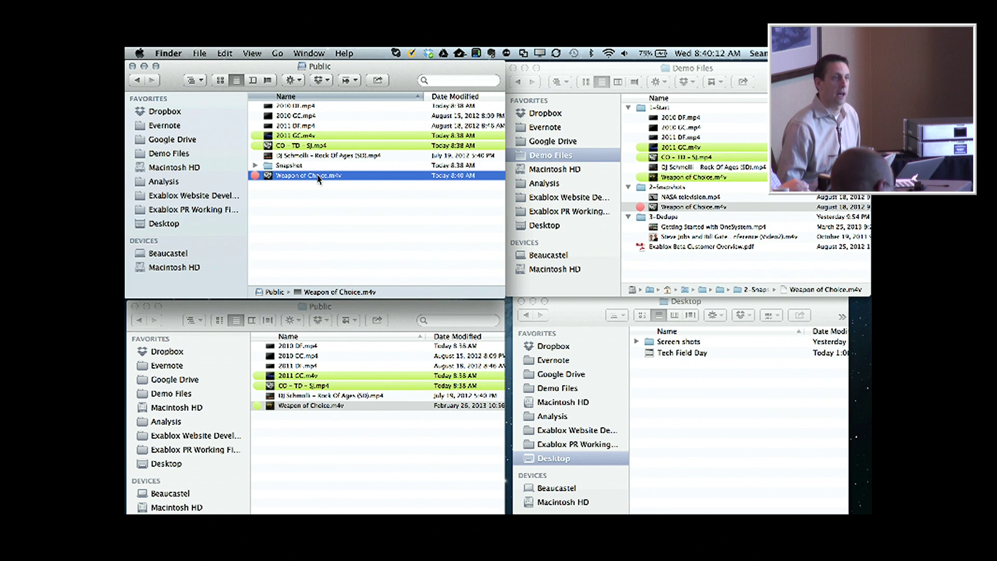
key("space")
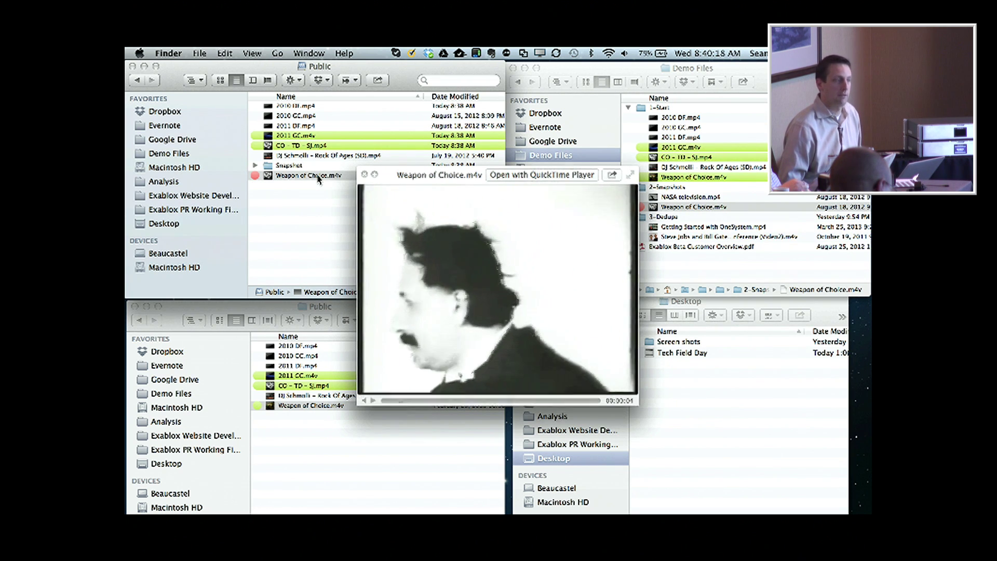
key("space")
Copy Weapon of Choice.m4v from the lower window and paste it over the upper Public share's copy.
left_click(335, 406)
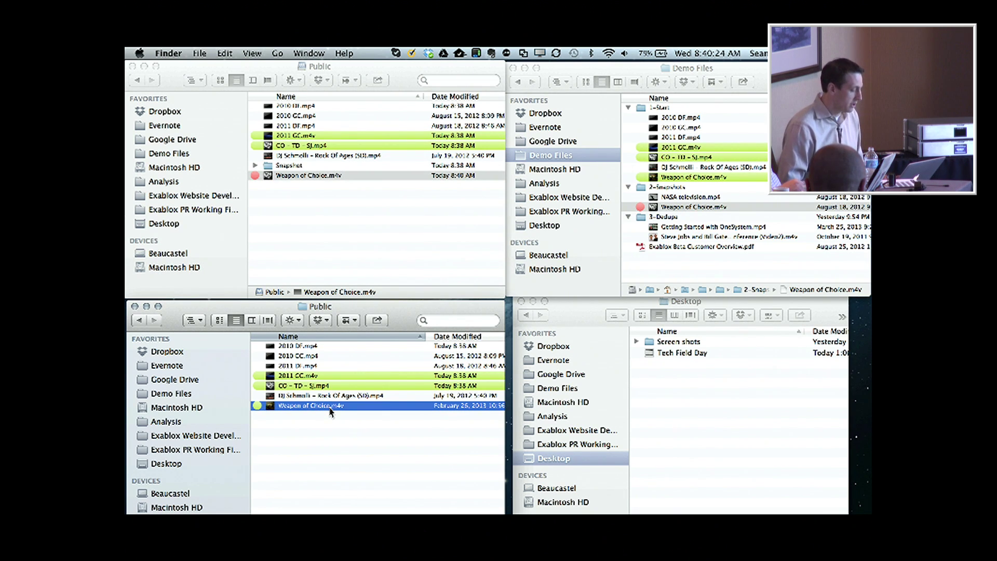
right_click(331, 410)
left_click(400, 413)
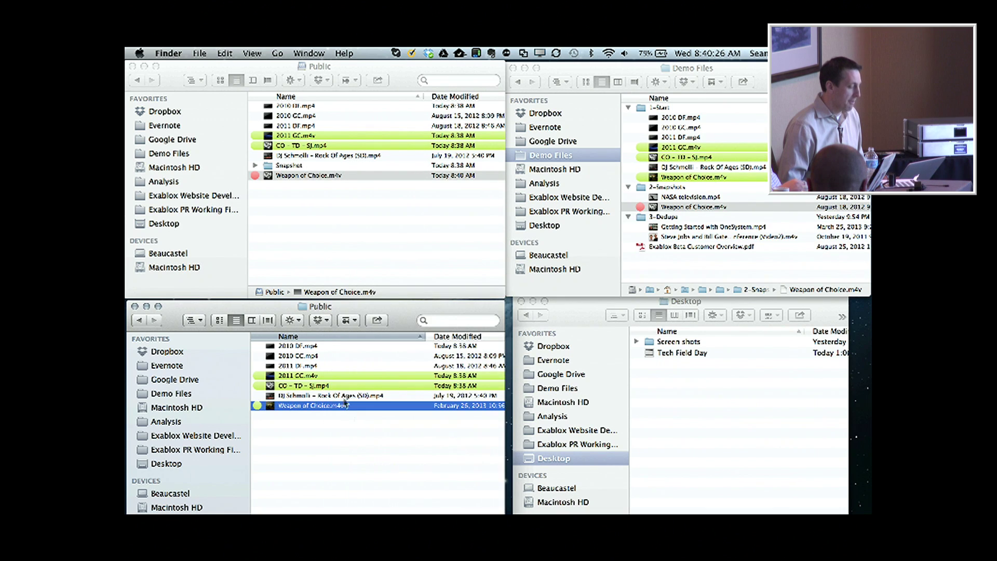
right_click(313, 246)
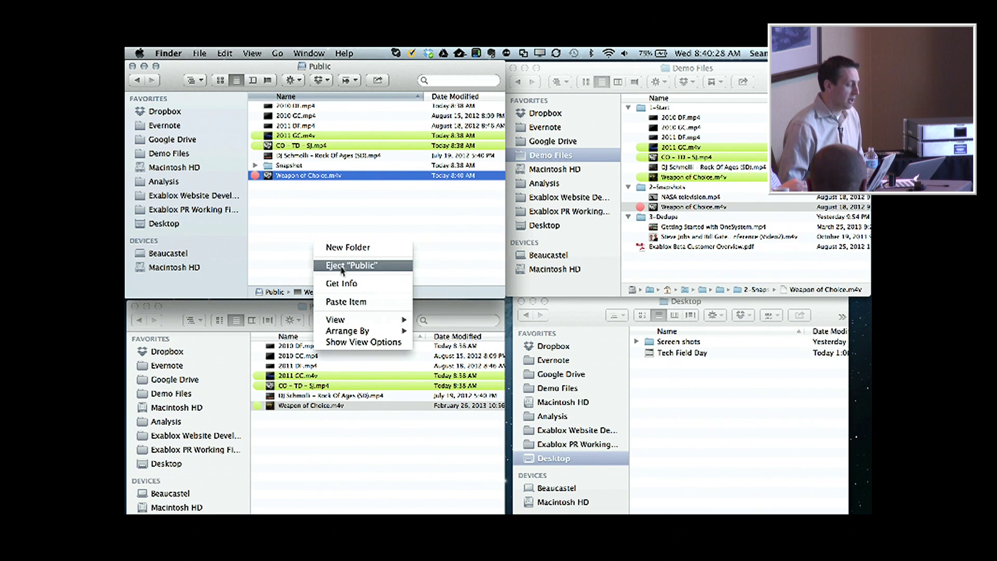
left_click(342, 301)
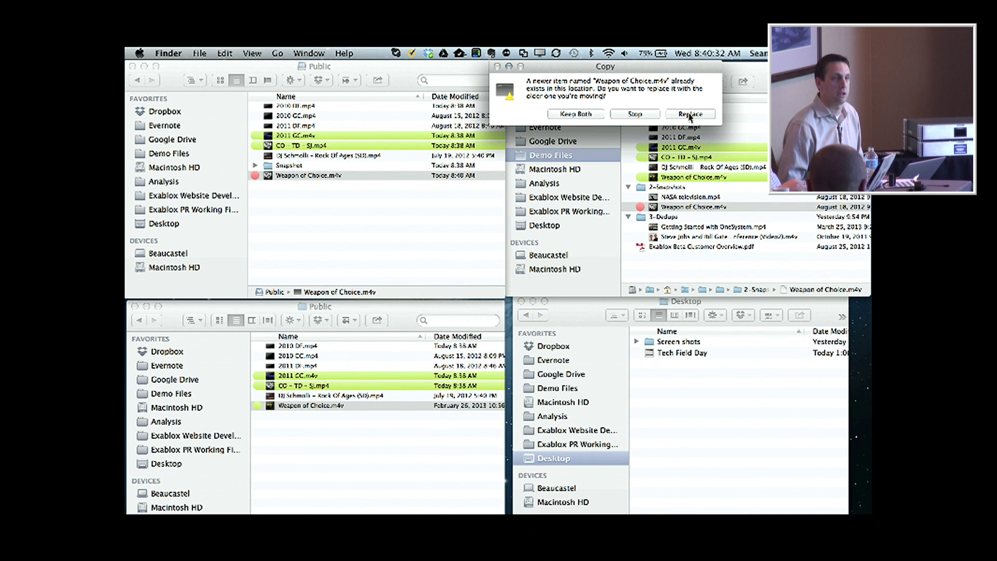
left_click(690, 114)
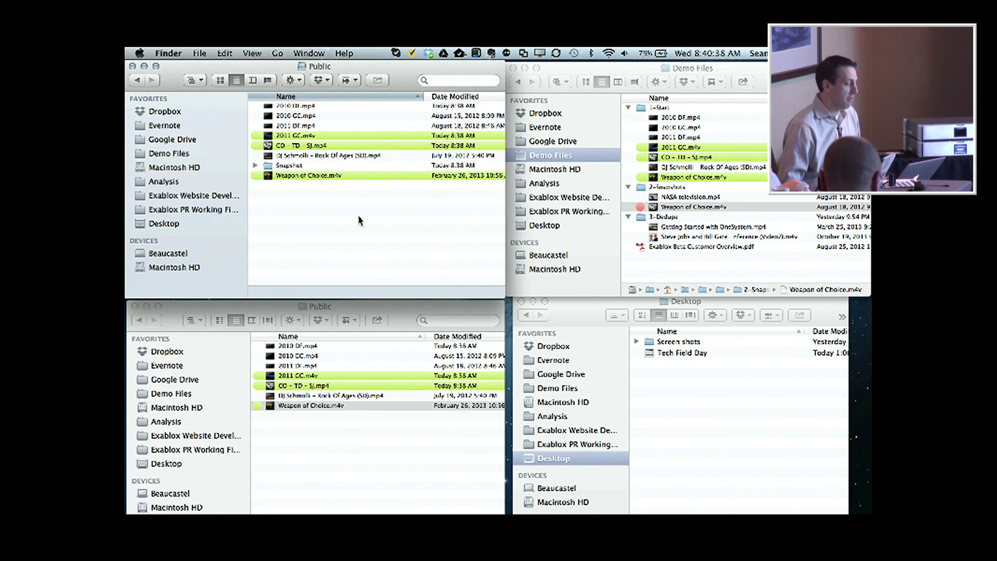
Quick Look preview the restored Weapon of Choice.m4v to confirm it plays.
left_click(324, 176)
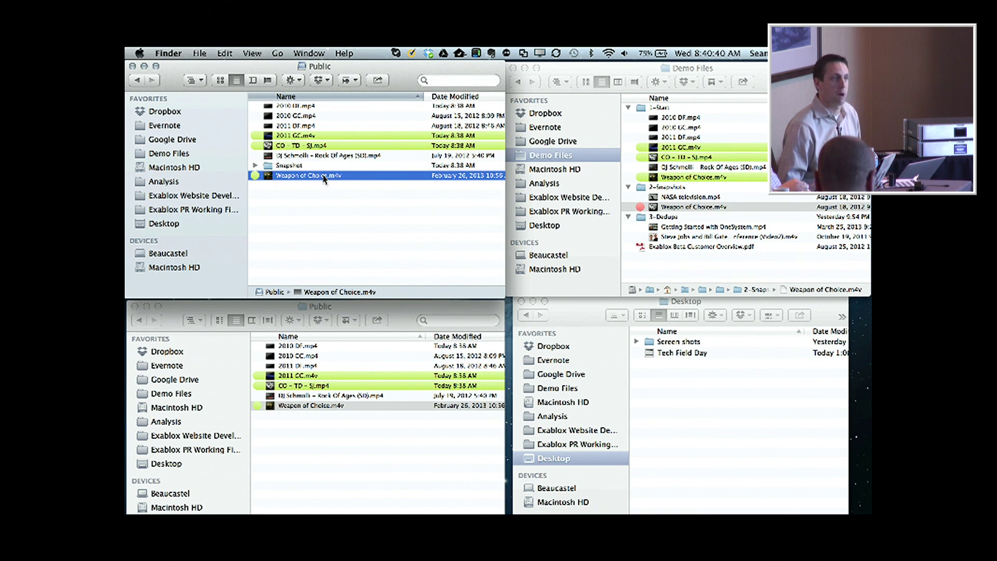
key("space")
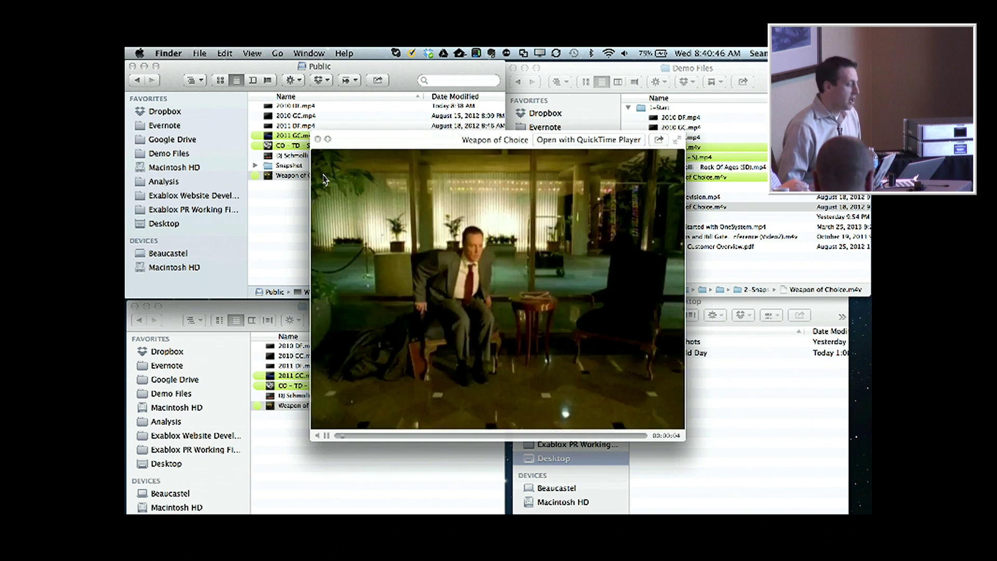
key("space")
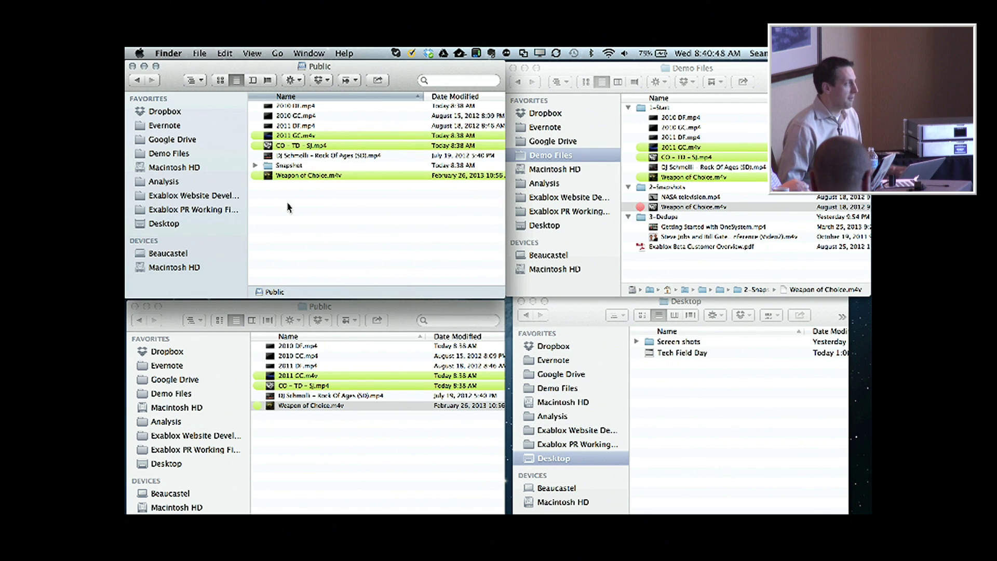
Copy Getting Started with OneSystem.mp4 from Demo Files into the upper Public share.
right_click(412, 217)
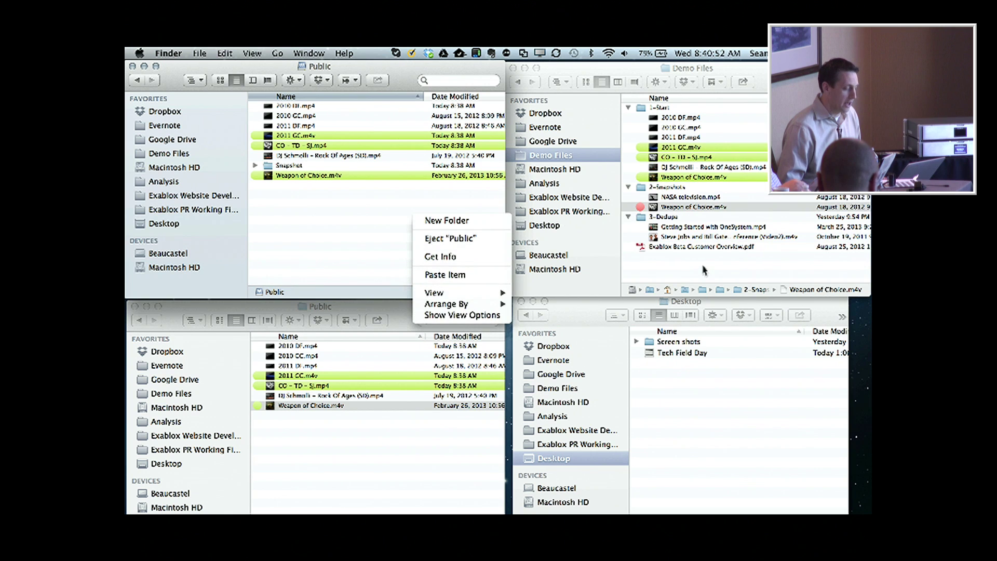
left_click(700, 264)
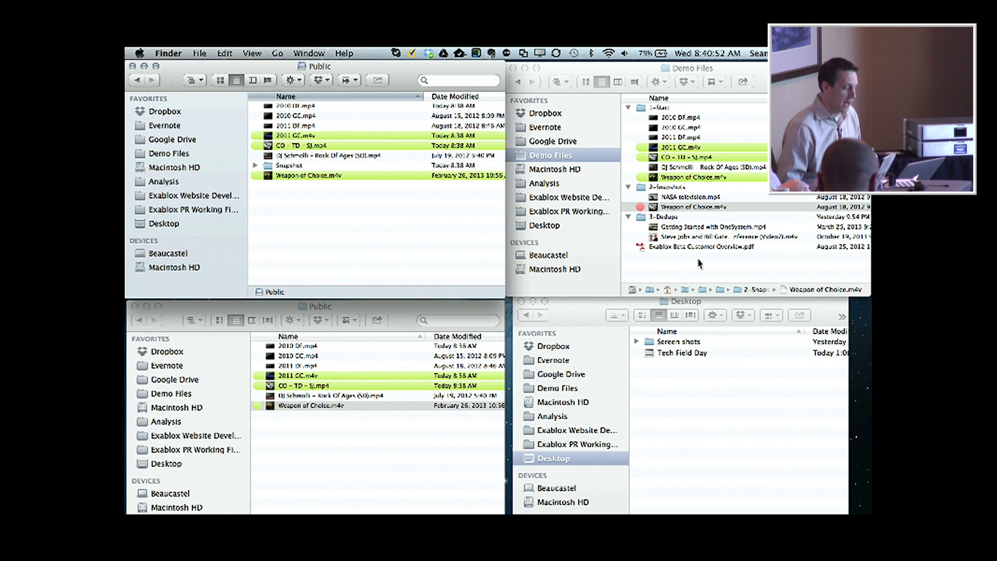
left_click(693, 230)
left_click(694, 230)
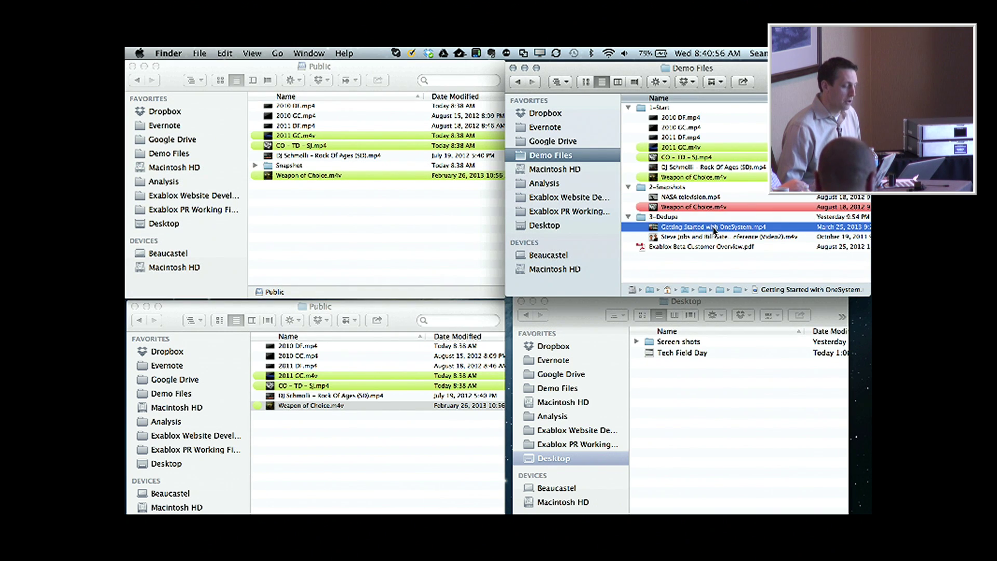
left_click_drag(701, 234, 468, 239)
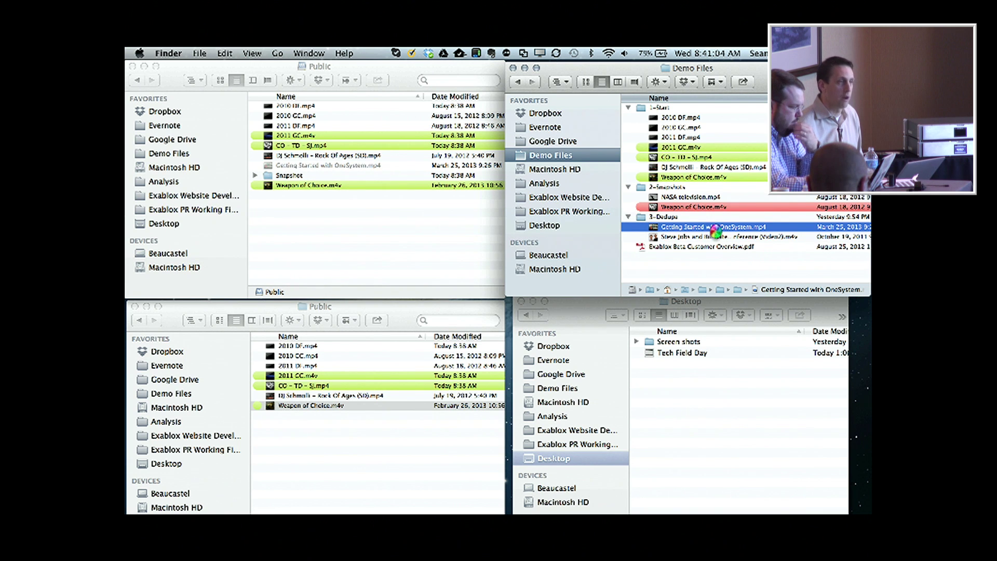
Quick Look preview the Getting Started with OneSystem video, then close it.
key("space")
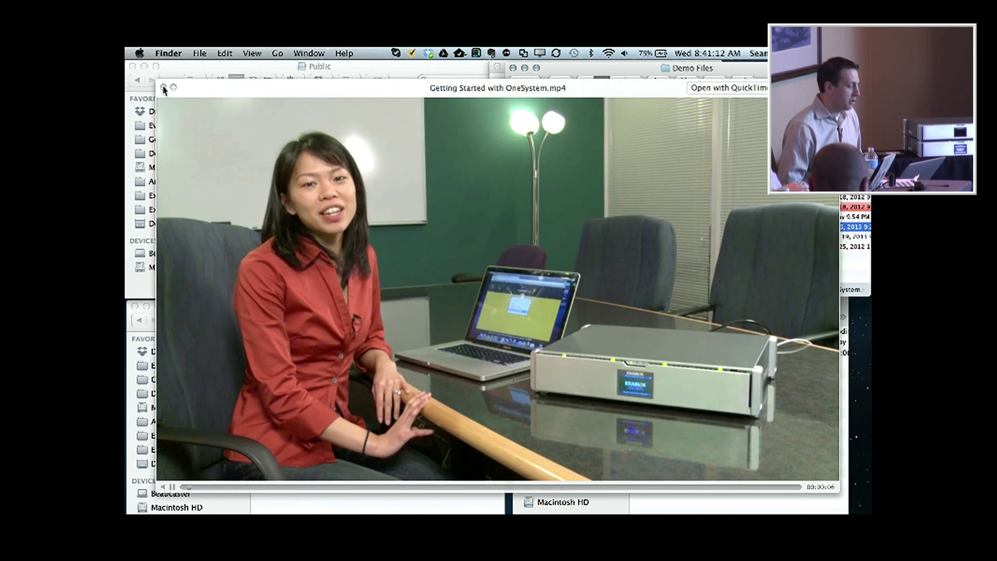
left_click(163, 88)
left_click(358, 224)
Open Get Info for the Public share, screenshot the info window, and close it.
right_click(359, 224)
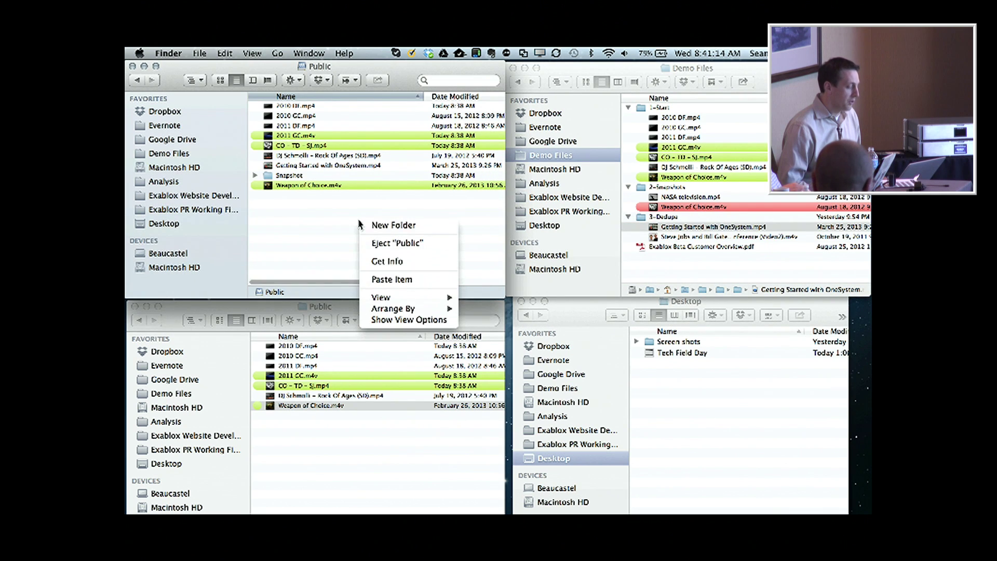
left_click(401, 262)
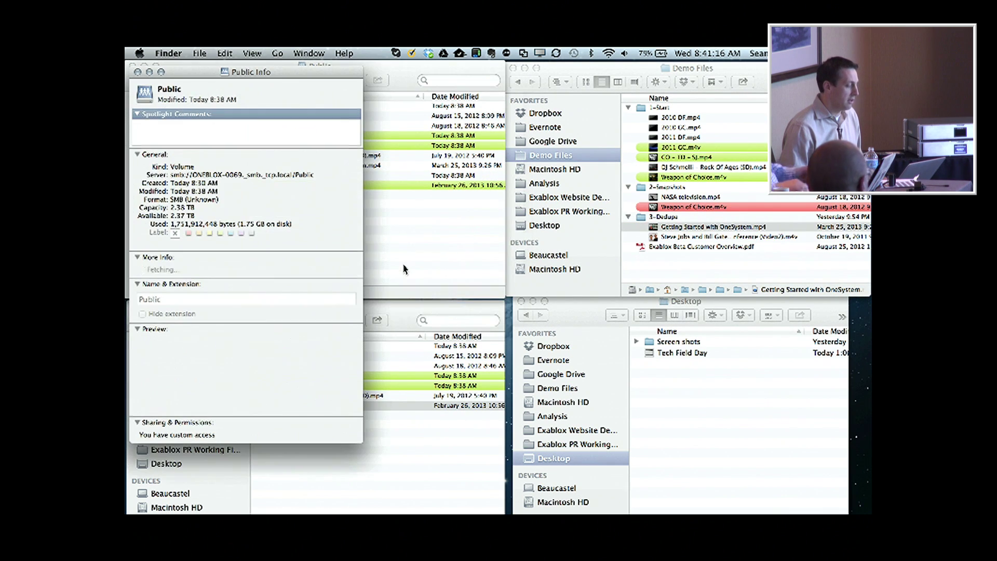
key("super+shift+4")
key("space")
left_click(248, 220)
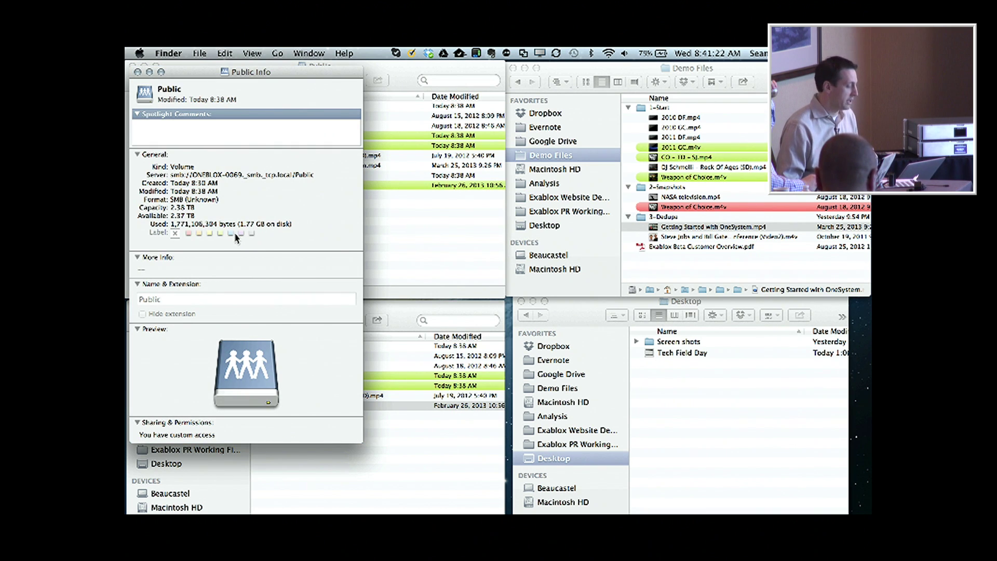
left_click(138, 72)
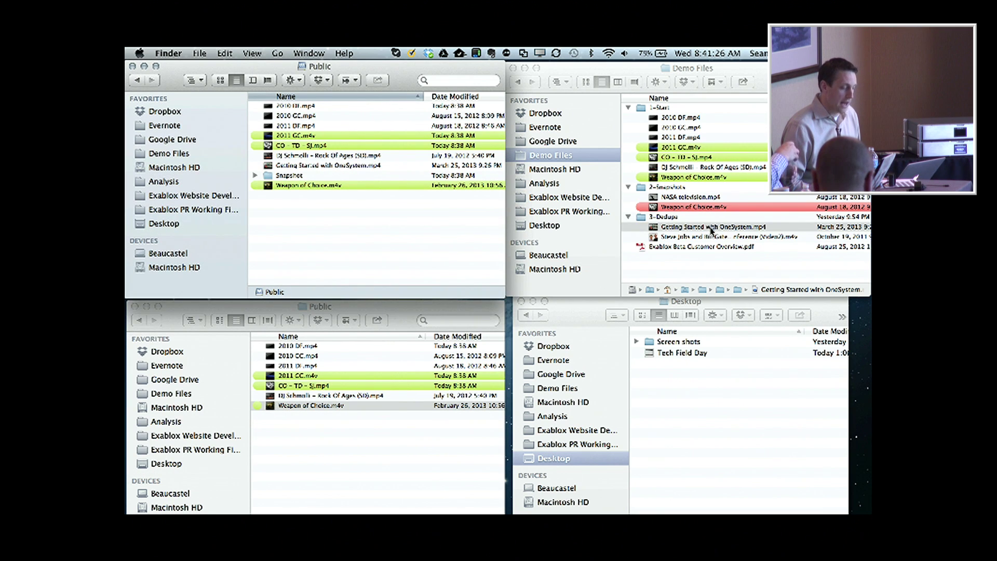
Rename Getting Started with OneSystem.mp4 to Getting Started with OneSystem 2.mp4.
left_click(710, 229)
key("Right")
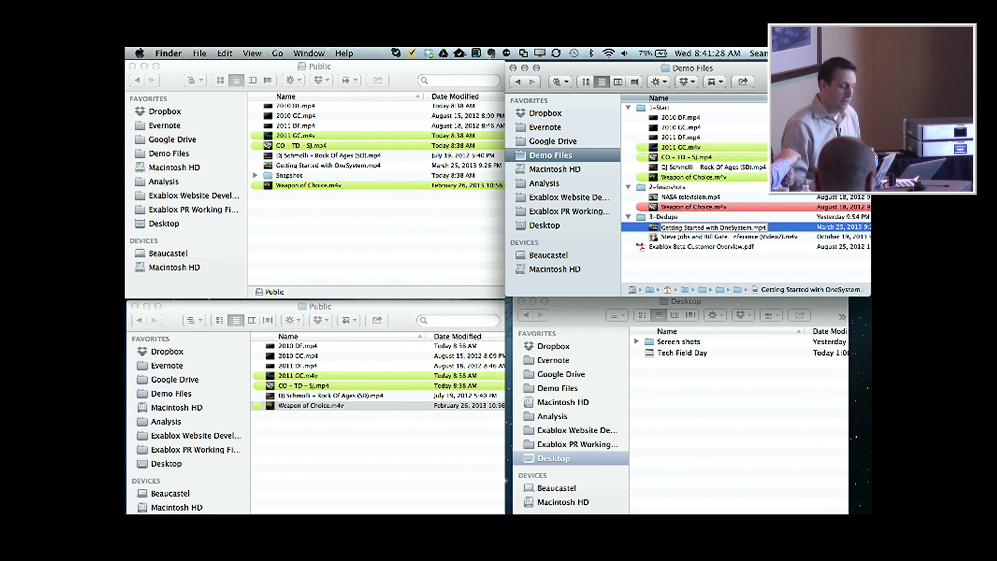
type("2")
key("Return")
left_click(765, 247)
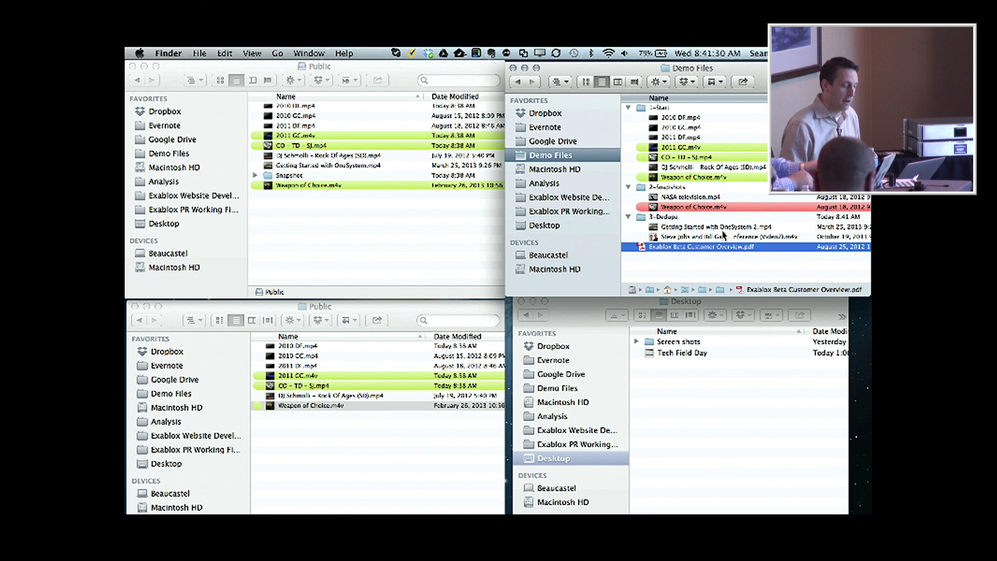
left_click(720, 228)
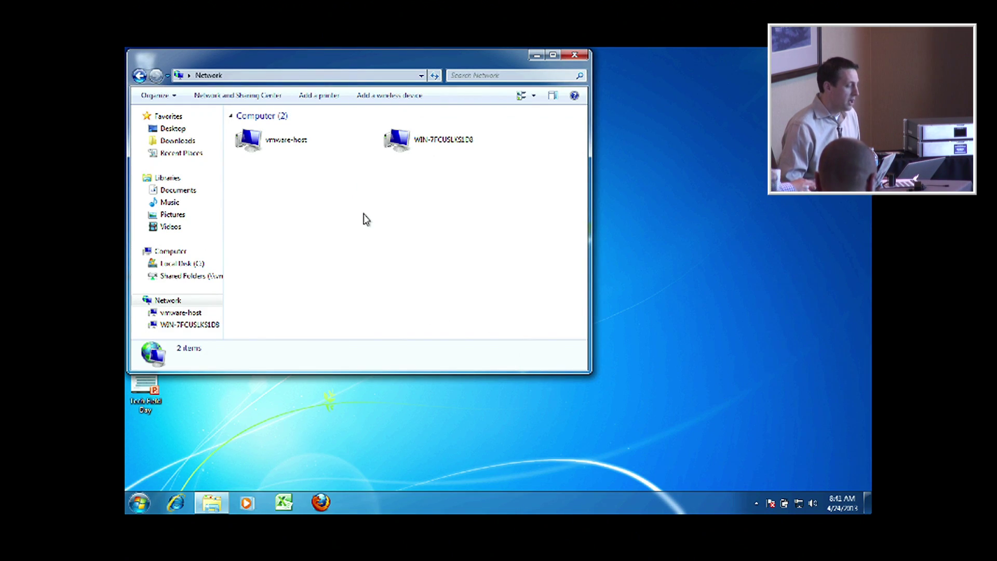
In Windows Explorer, refresh Network, open ONEBLOX-0069 > Public, and play Weapon of Choice.
right_click(366, 219)
left_click(396, 260)
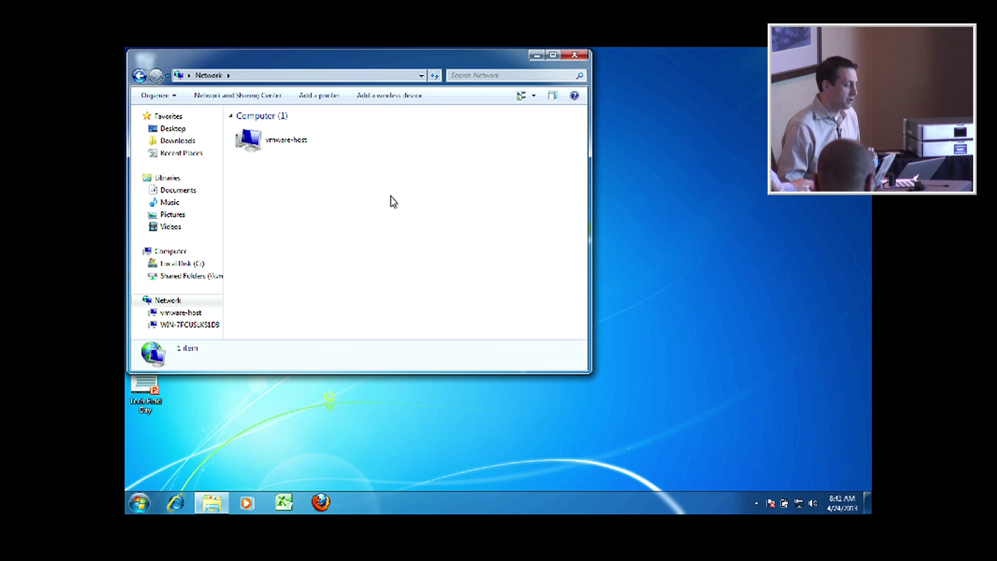
left_click(435, 144)
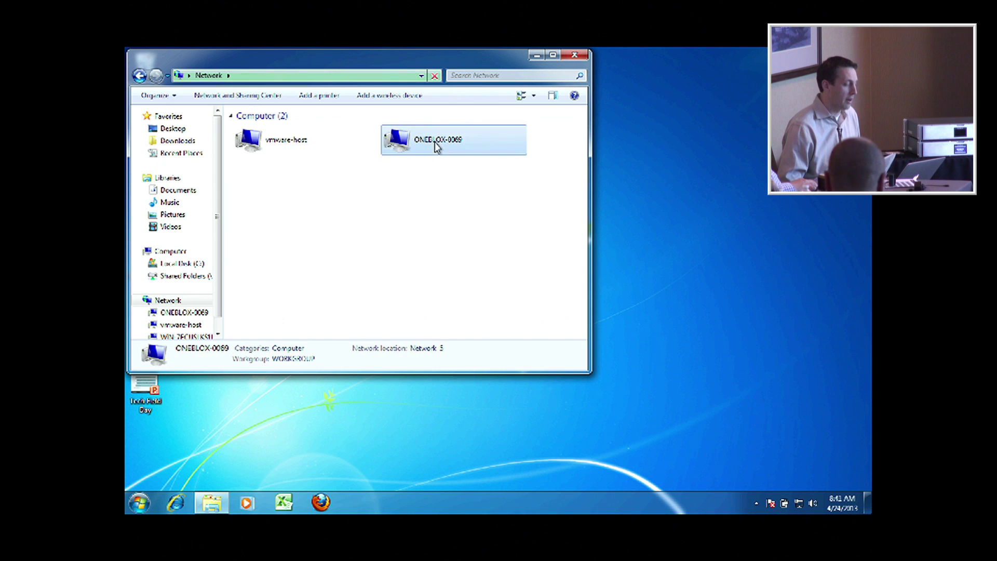
double_click(435, 141)
double_click(272, 127)
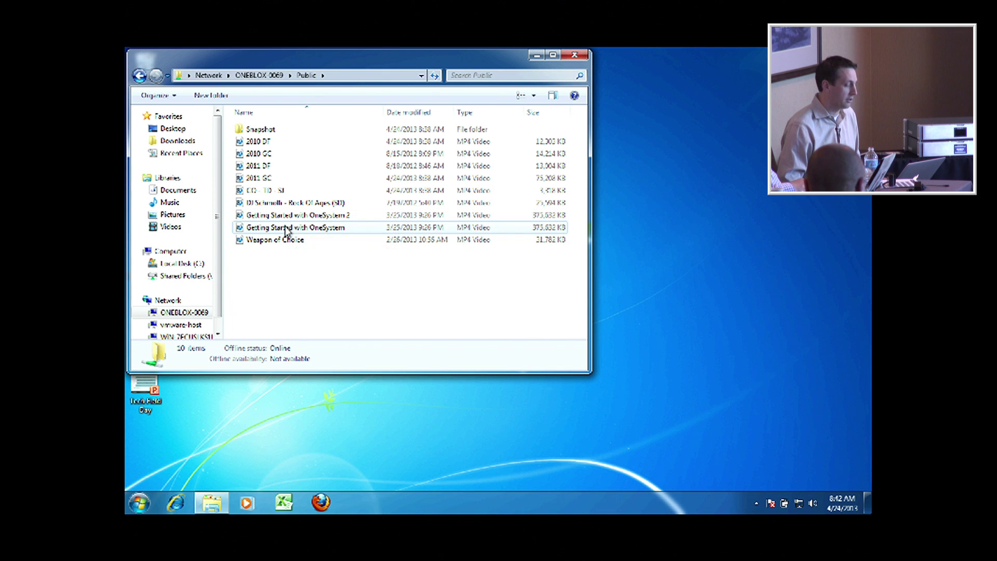
double_click(247, 244)
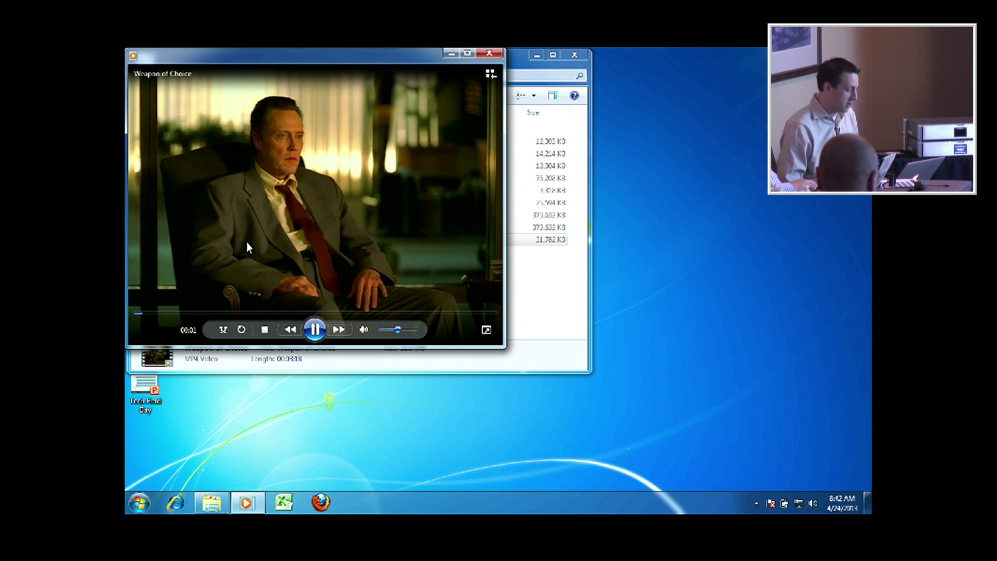
key("alt+Tab")
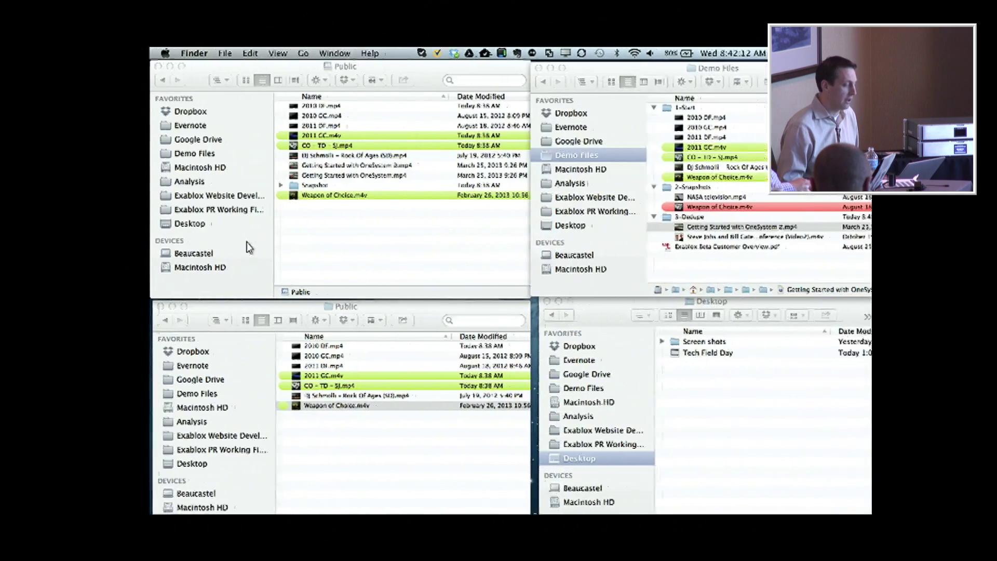
Get Info on the Public share: SMB volume, 2.38 TB capacity, 1.77 GB used.
right_click(318, 242)
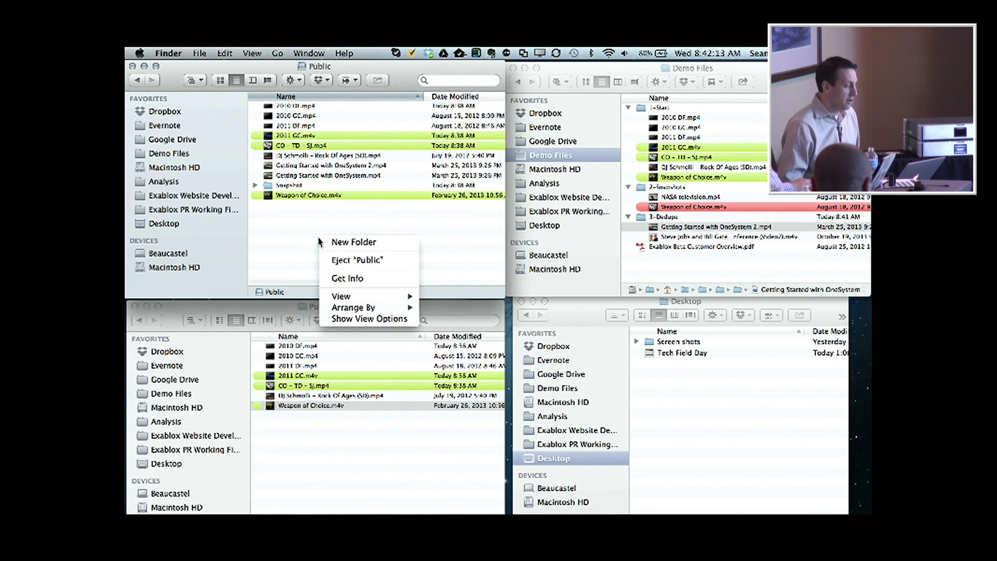
left_click(351, 278)
left_click(704, 388)
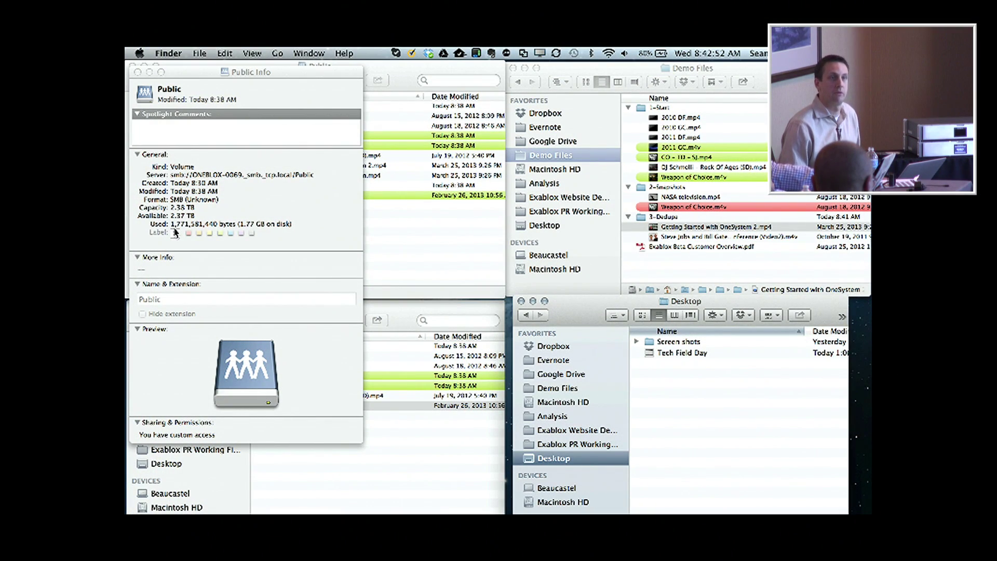
Quick Look both Getting Started with OneSystem videos (2.mp4 and the original) in the Public share.
left_click(138, 72)
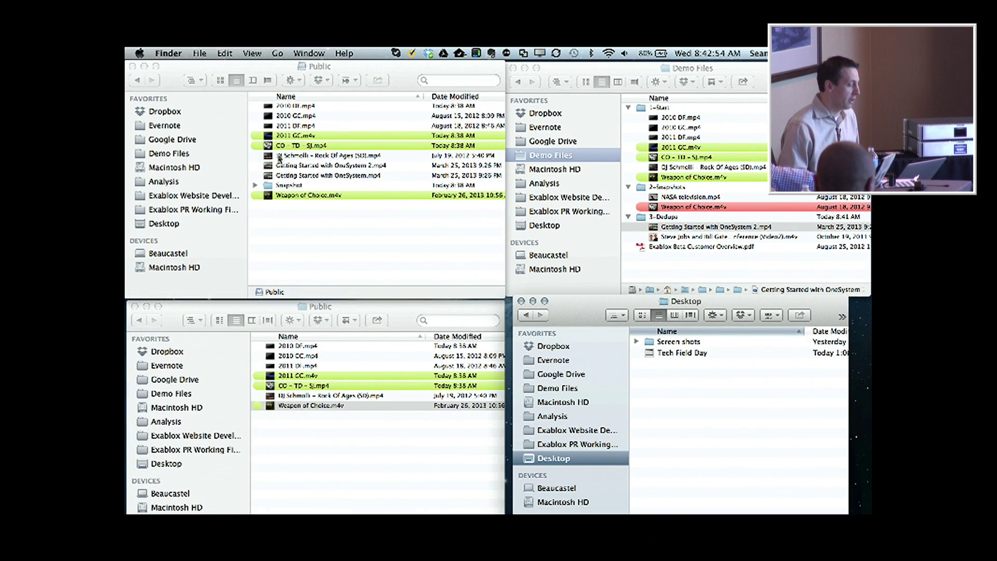
left_click(327, 166)
key("space")
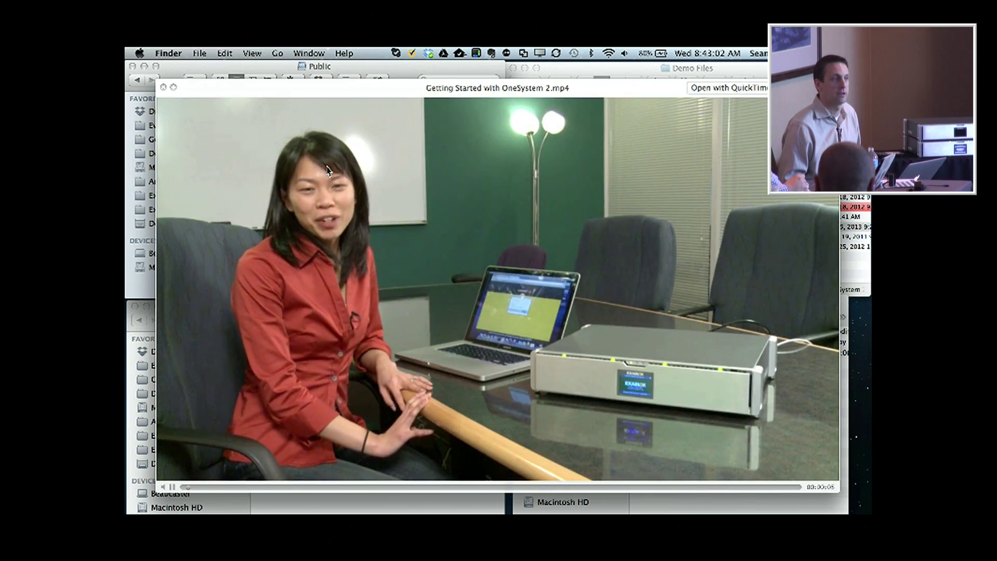
key("Up")
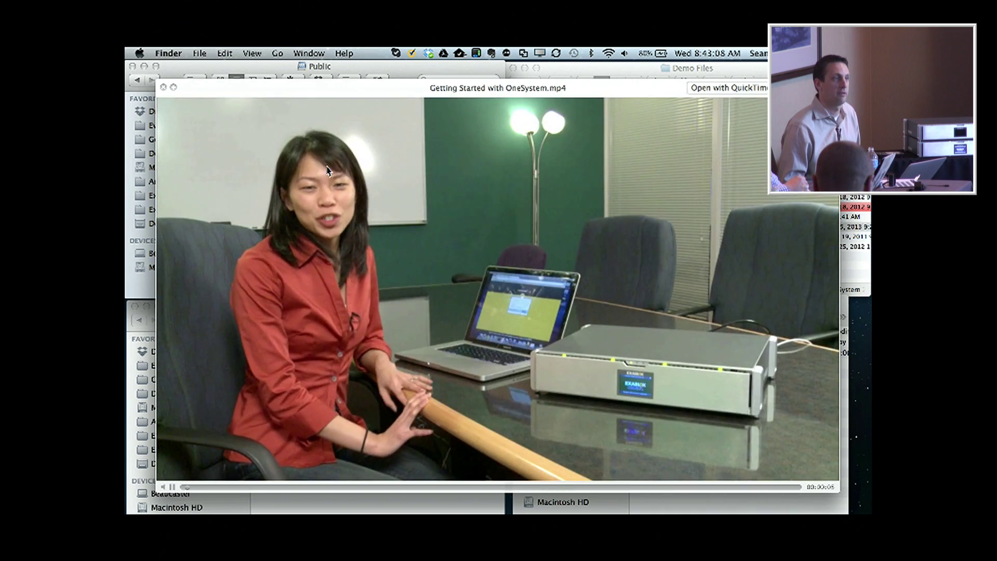
key("space")
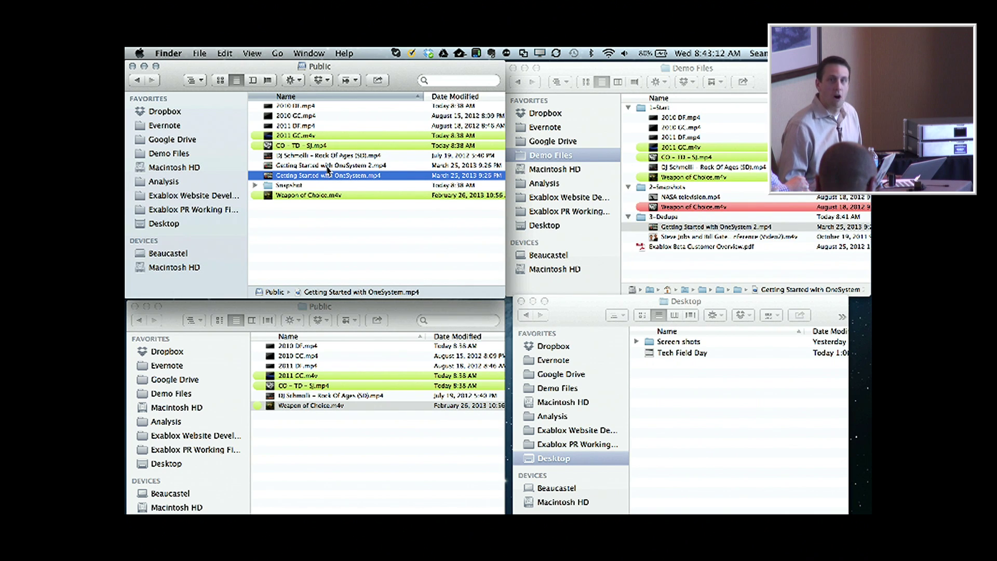
key("ctrl+Right")
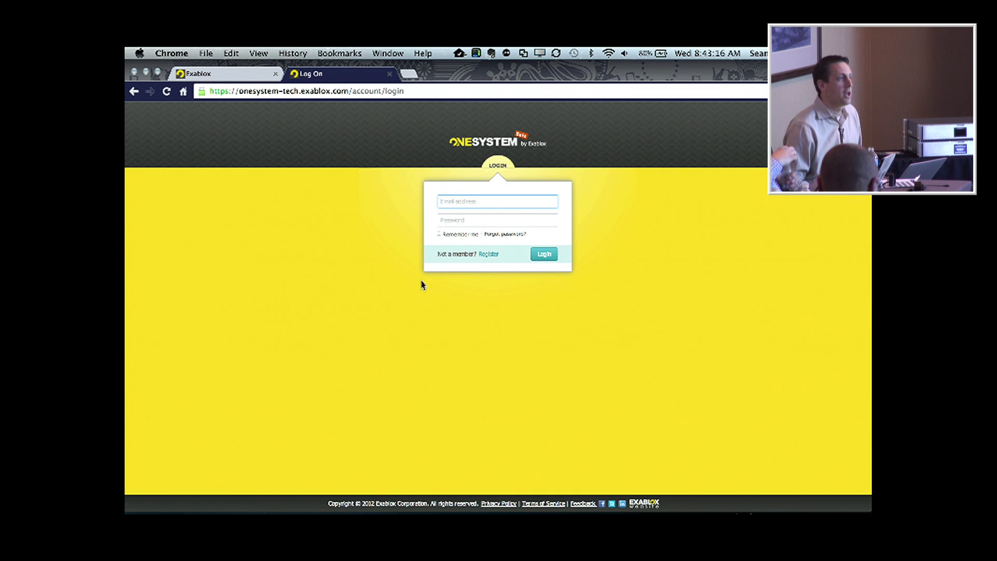
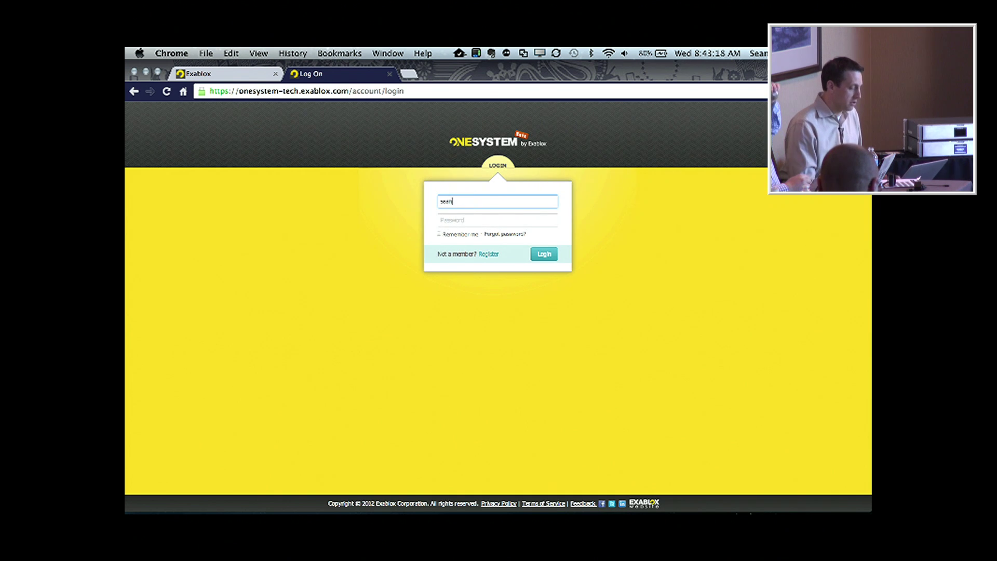
Sign in to OneSystem from the login page with the account e-mail and password.
left_click(492, 257)
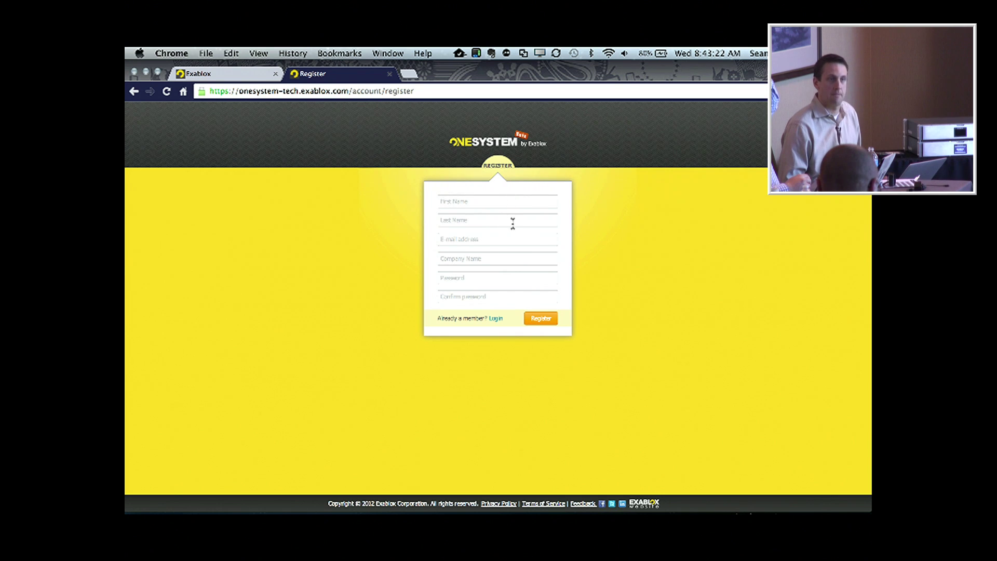
left_click(496, 321)
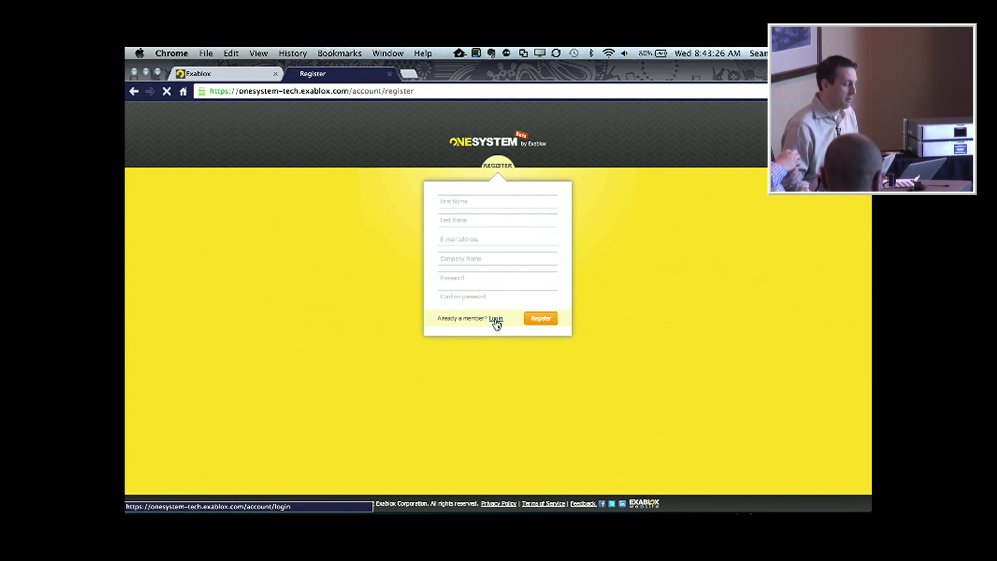
left_click(468, 201)
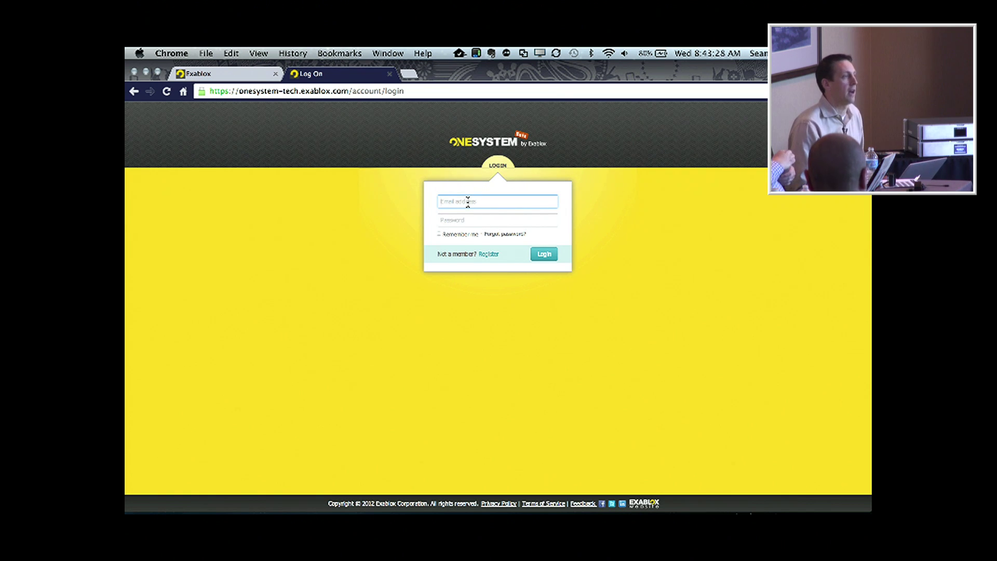
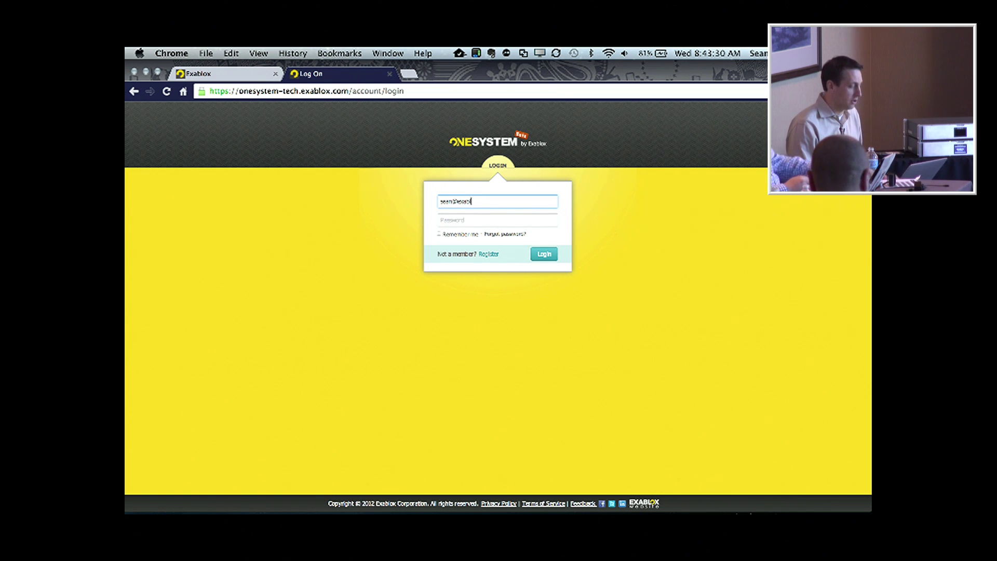
key("Tab")
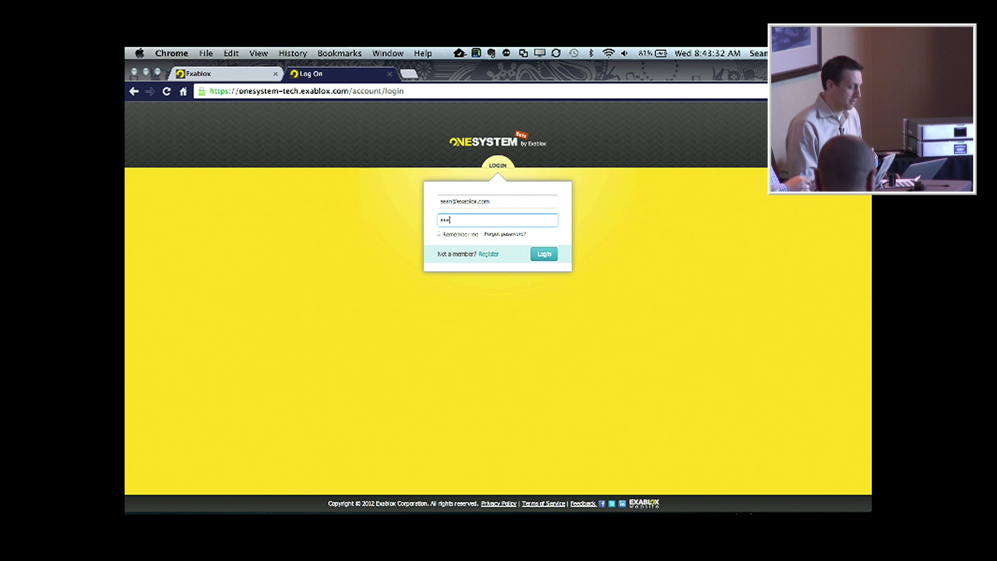
key("Return")
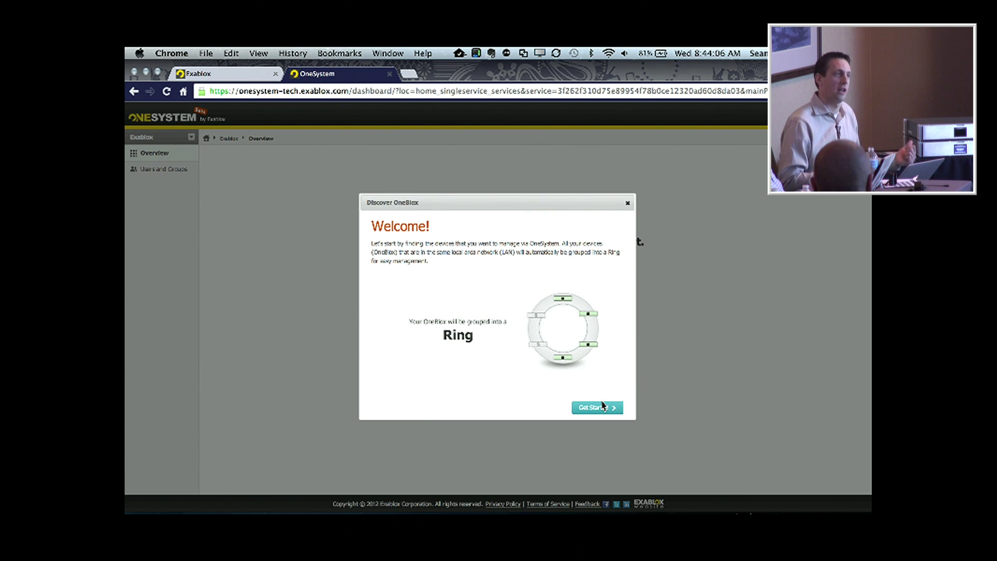
Discover the OneBlox, pair it using the LCD passcode, and open the default ring.
left_click(602, 406)
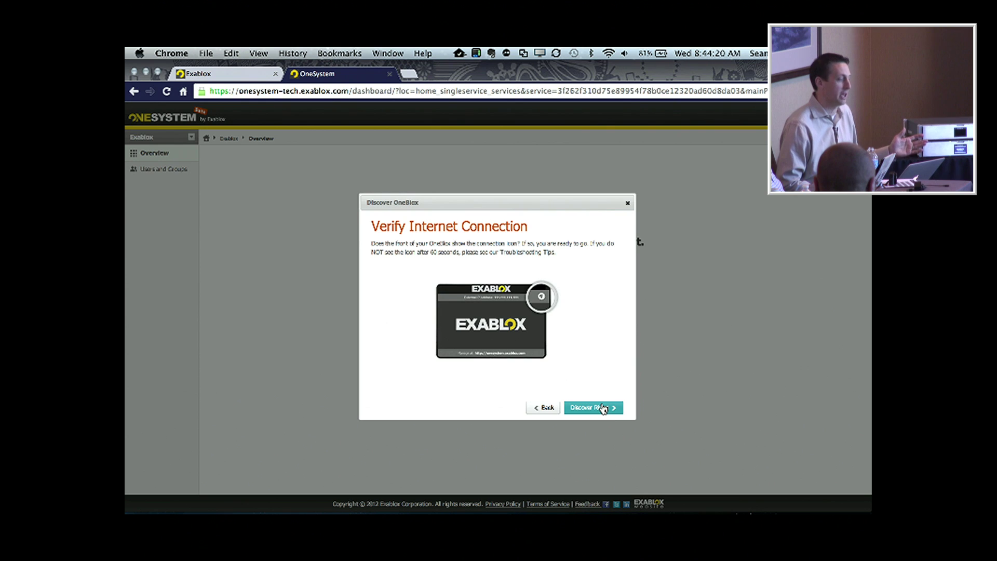
left_click(613, 413)
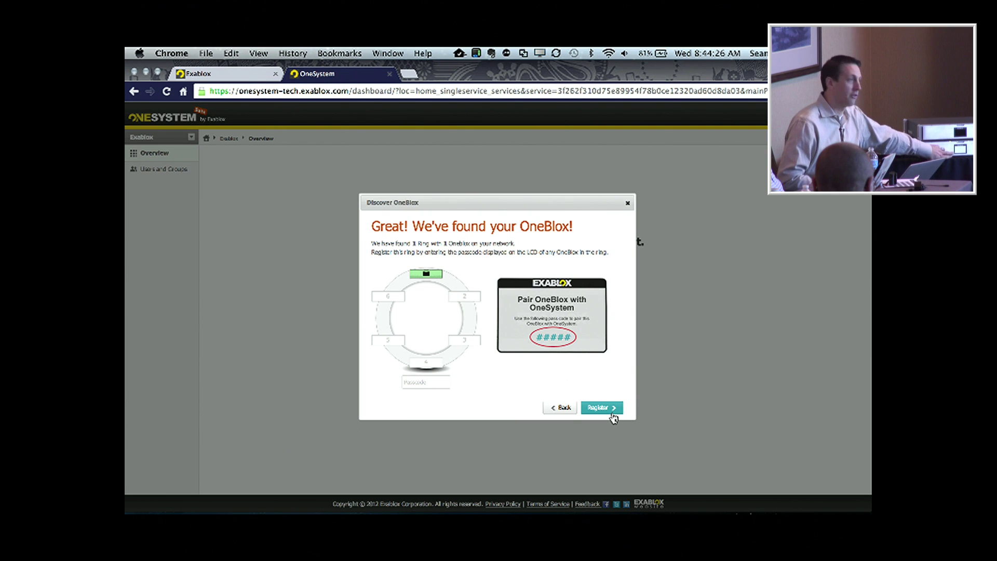
left_click(422, 382)
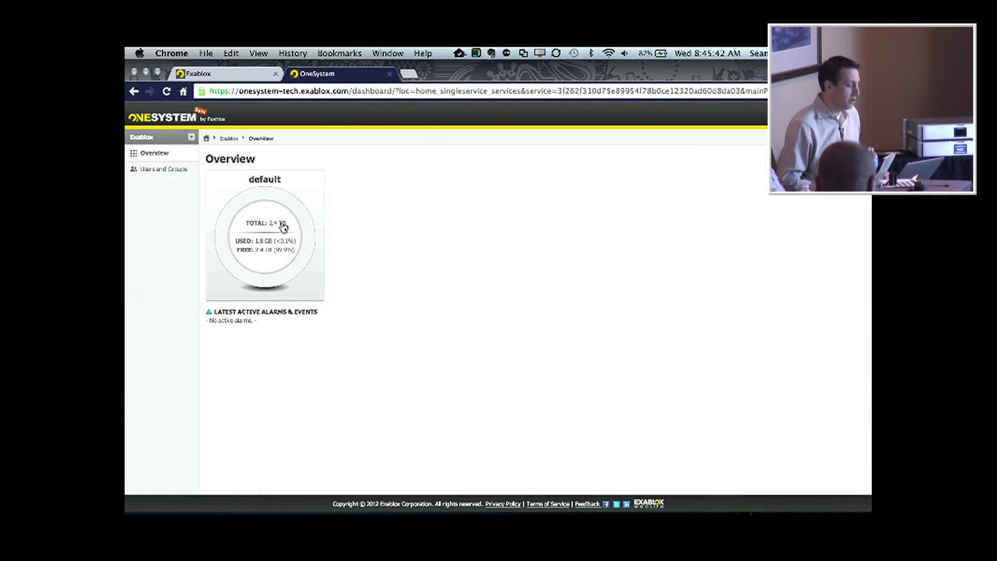
left_click(283, 227)
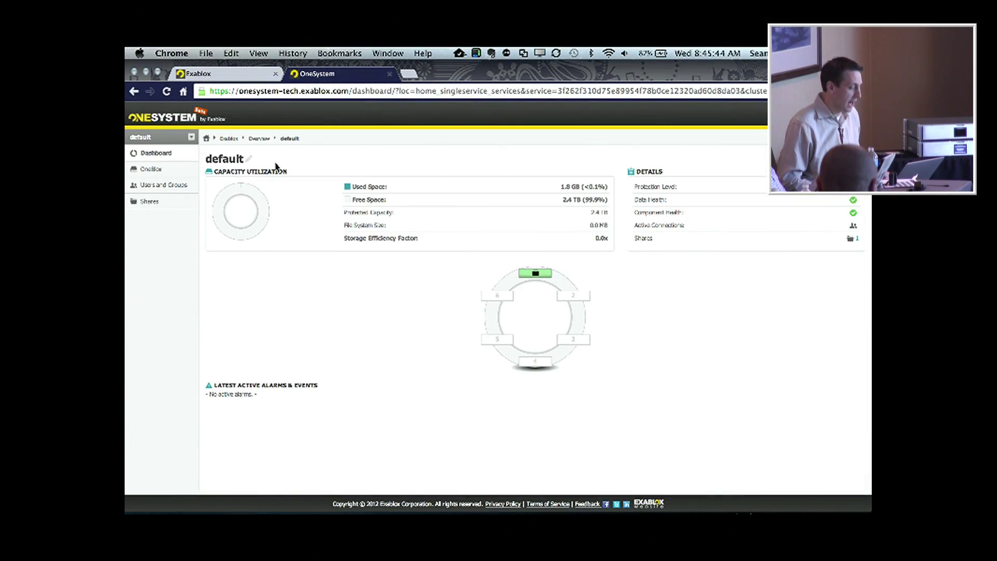
Replace the ring title 'default' with TechFieldDayBacon.
left_click(248, 161)
key("super+a")
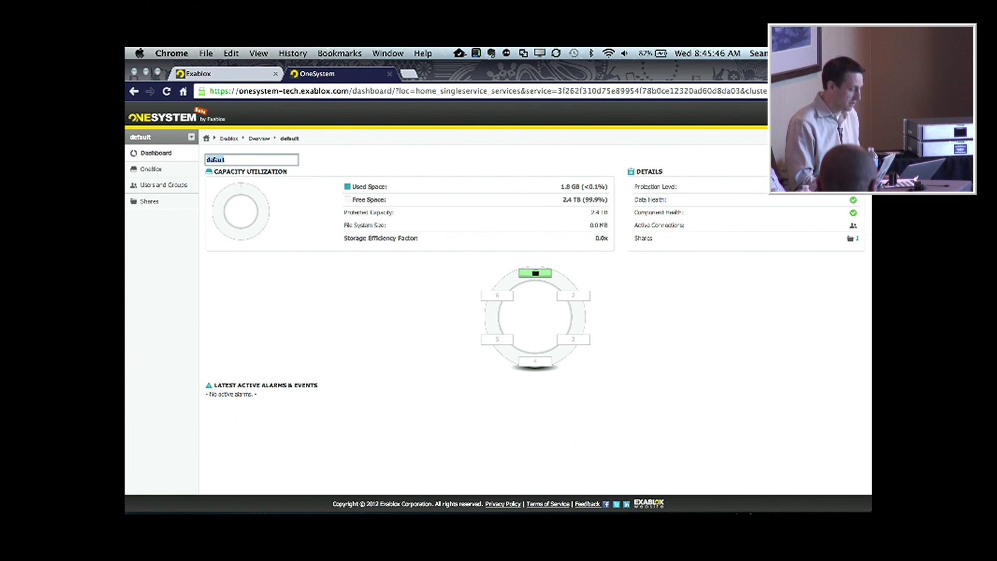
type("TashF")
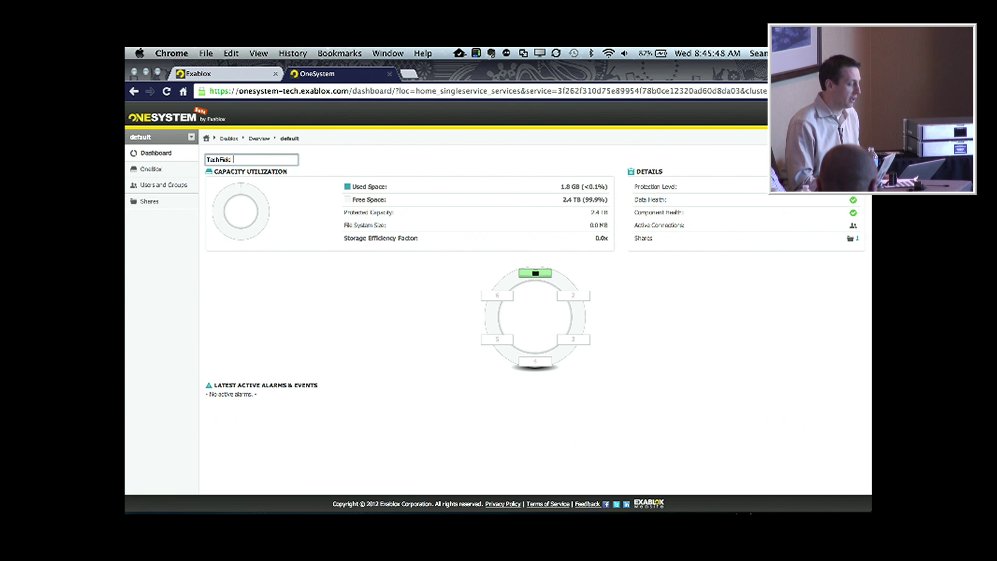
type("ieldDay8")
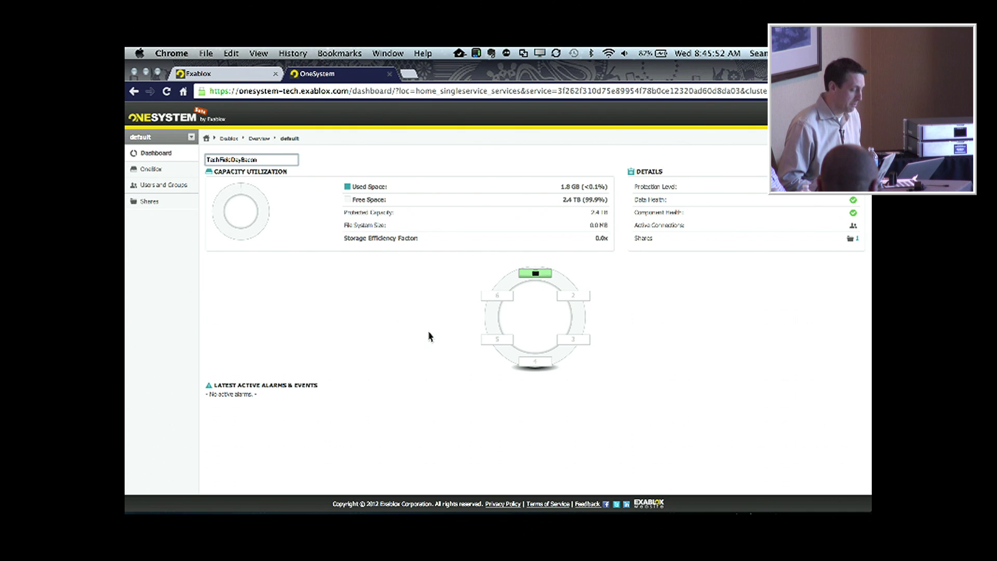
key("Return")
mouse_move(540, 277)
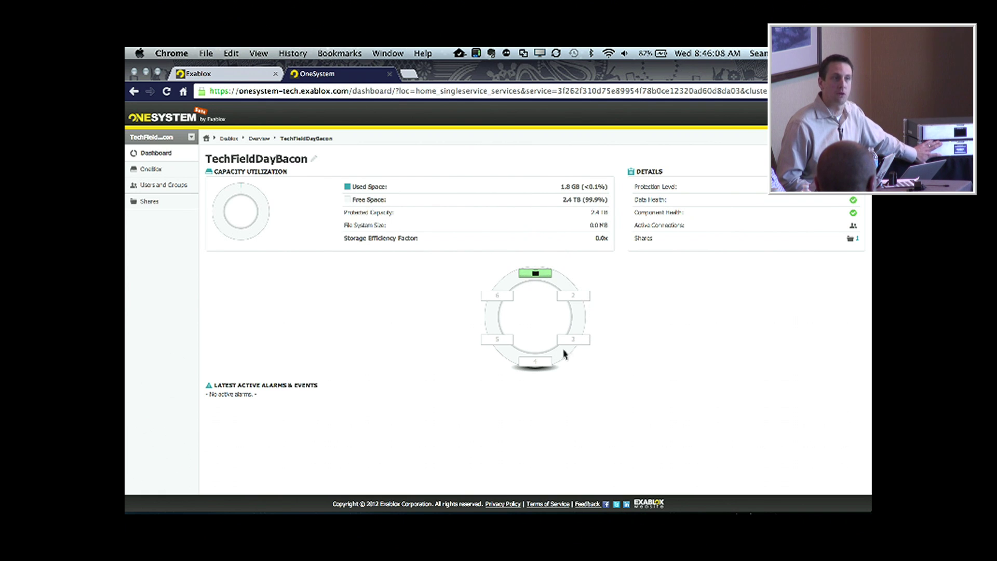
left_click(544, 278)
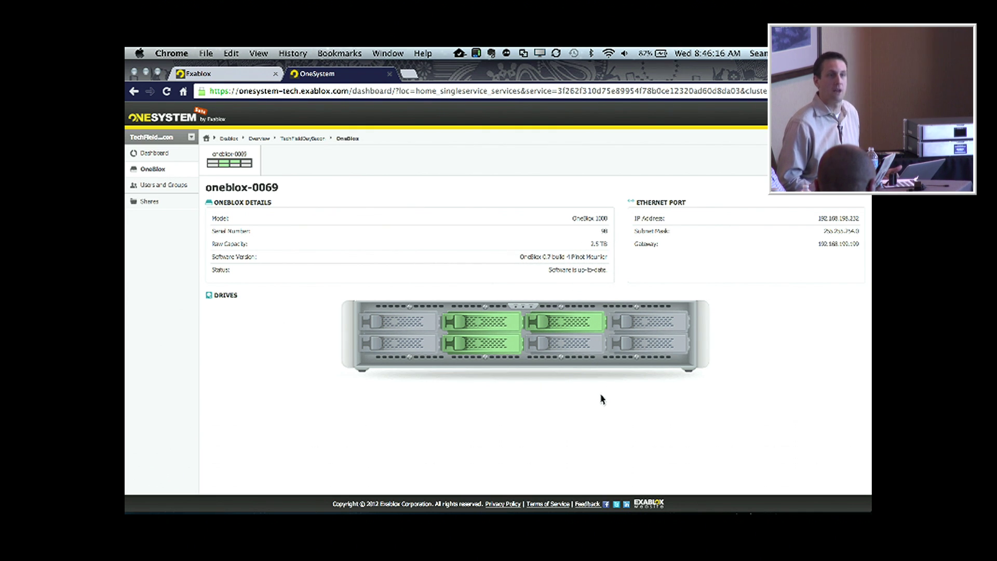
mouse_move(566, 323)
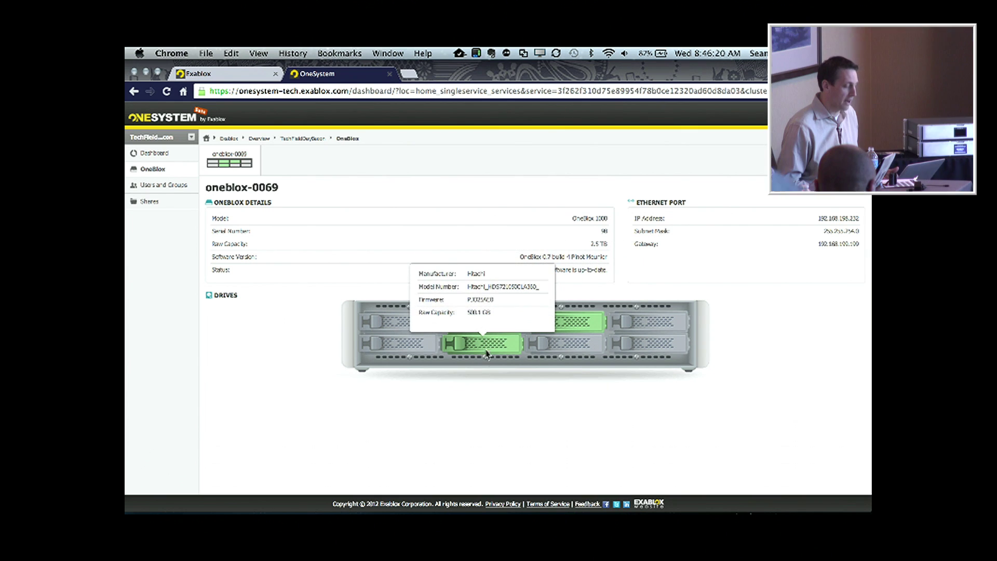
mouse_move(462, 324)
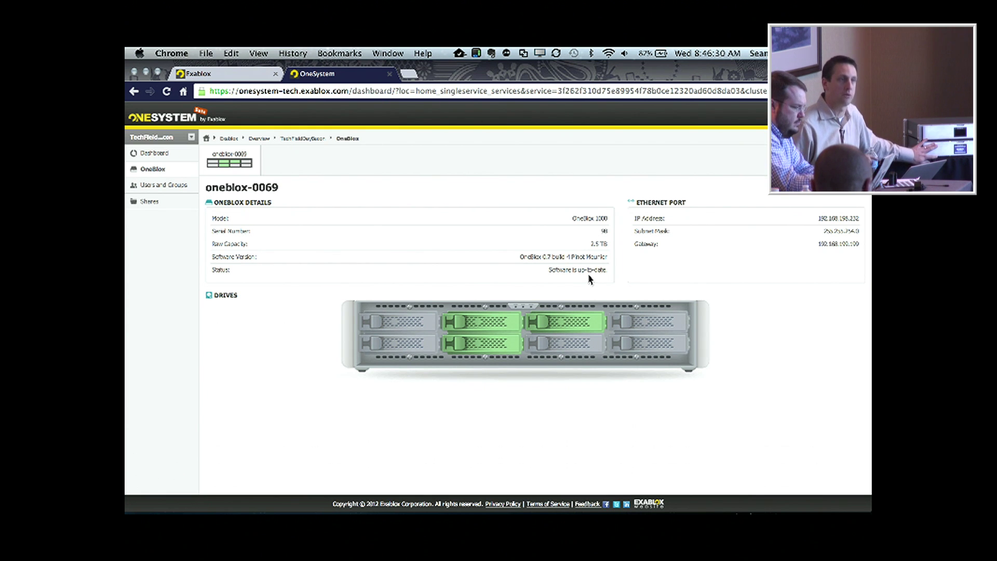
left_click_drag(543, 270, 601, 270)
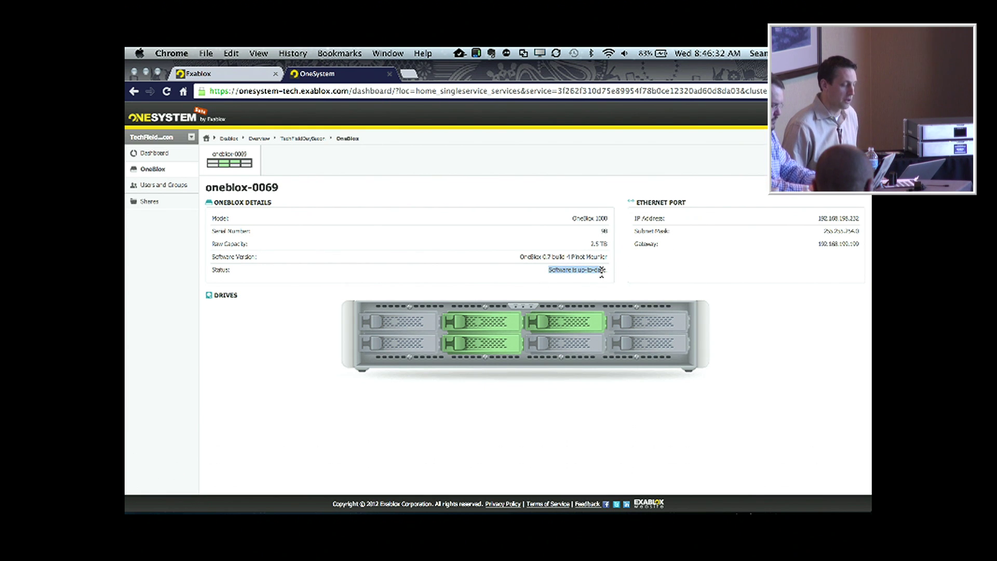
left_click(601, 270)
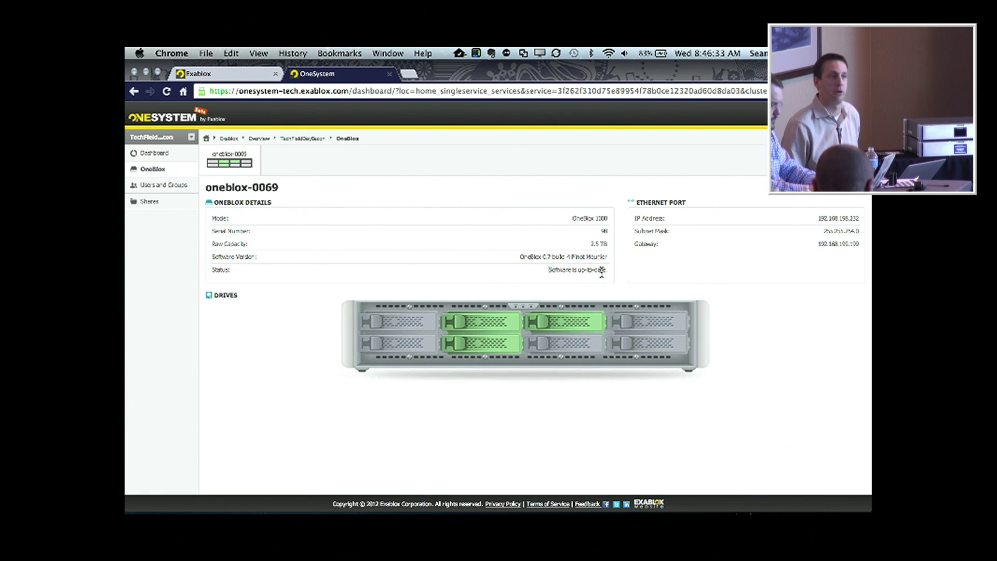
left_click(858, 196)
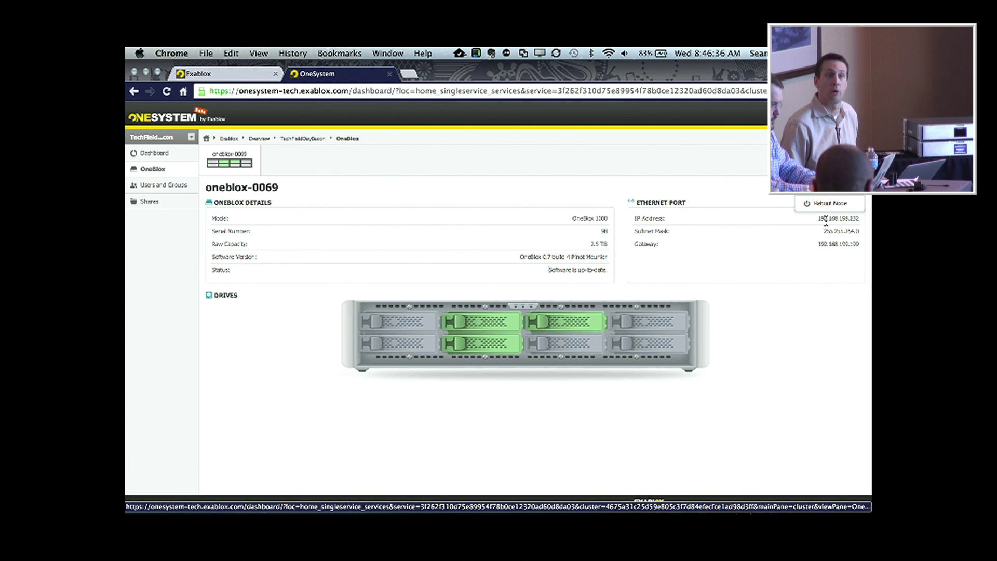
left_click(703, 211)
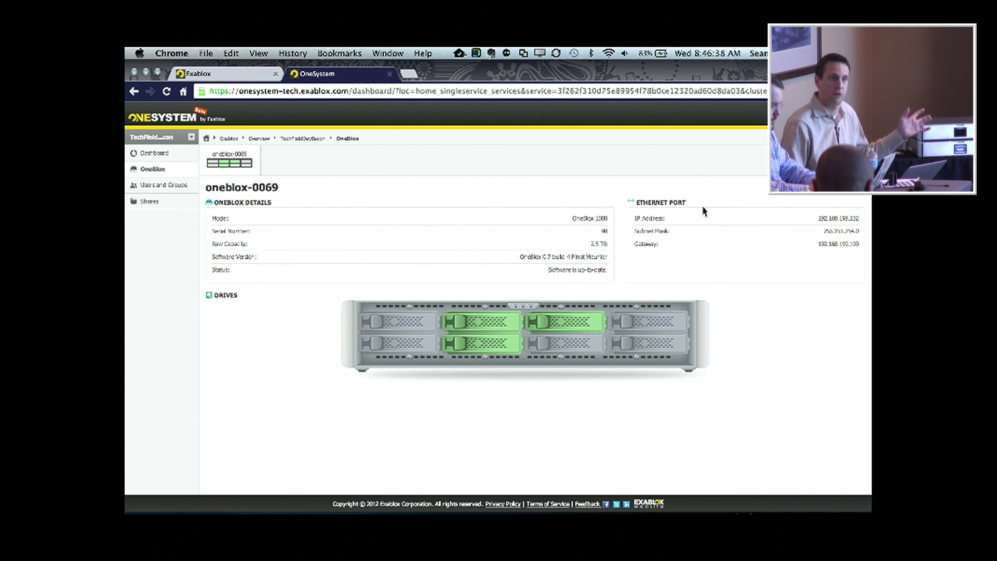
left_click(150, 202)
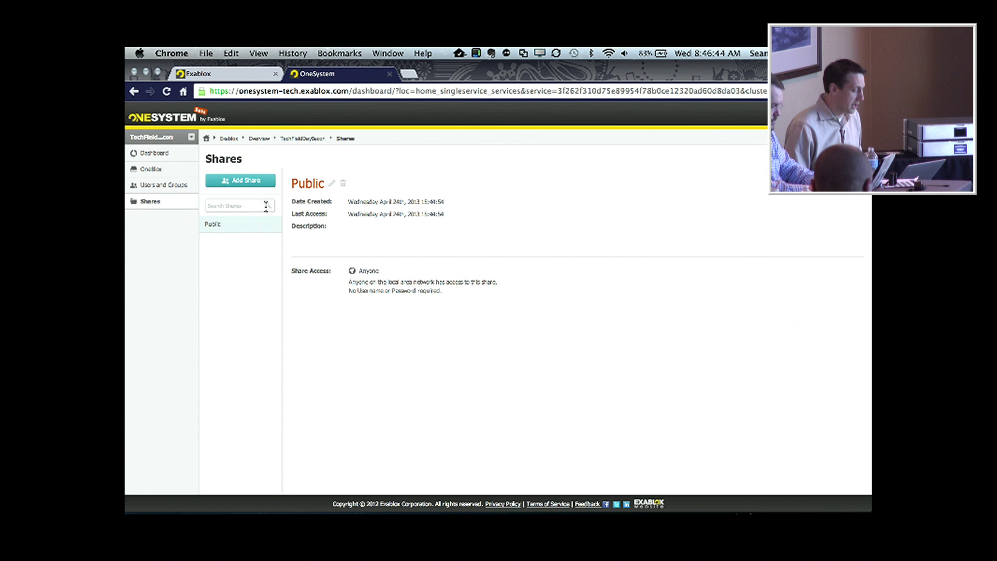
Start a new share named TechField and move to its description.
left_click(245, 183)
left_click(365, 208)
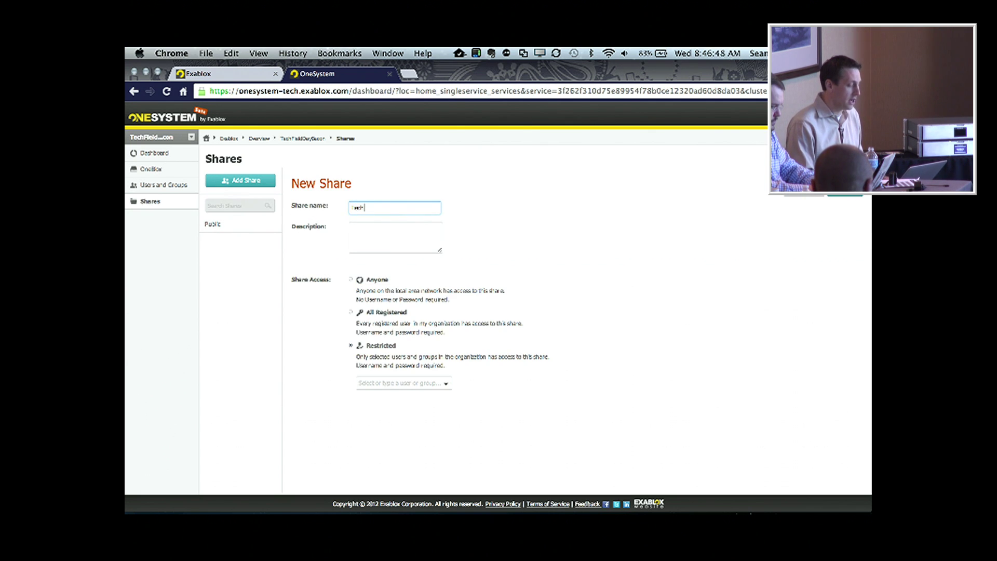
key("Tab")
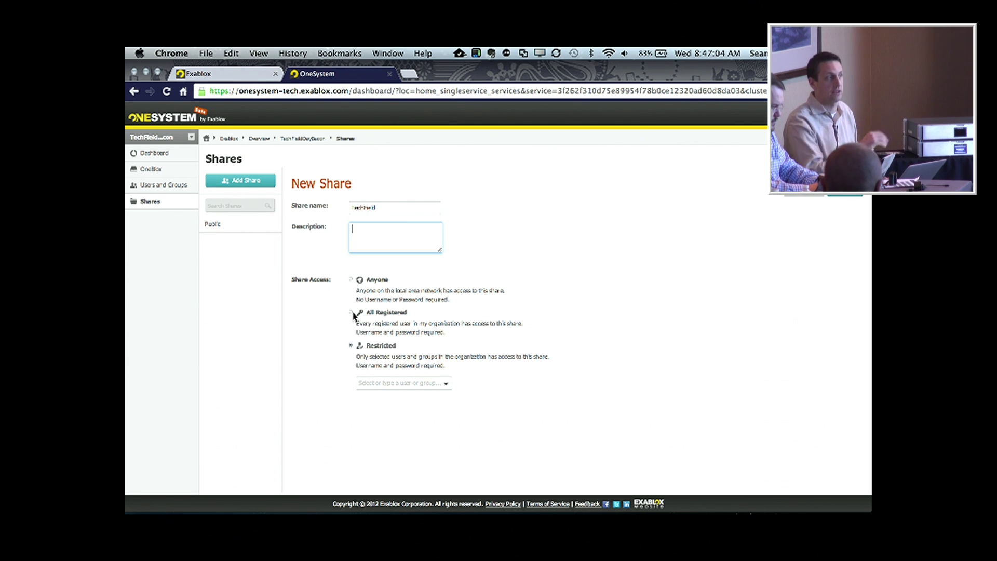
Grant one registered user Read/Write permission and save the TechField share.
left_click(442, 389)
left_click(430, 400)
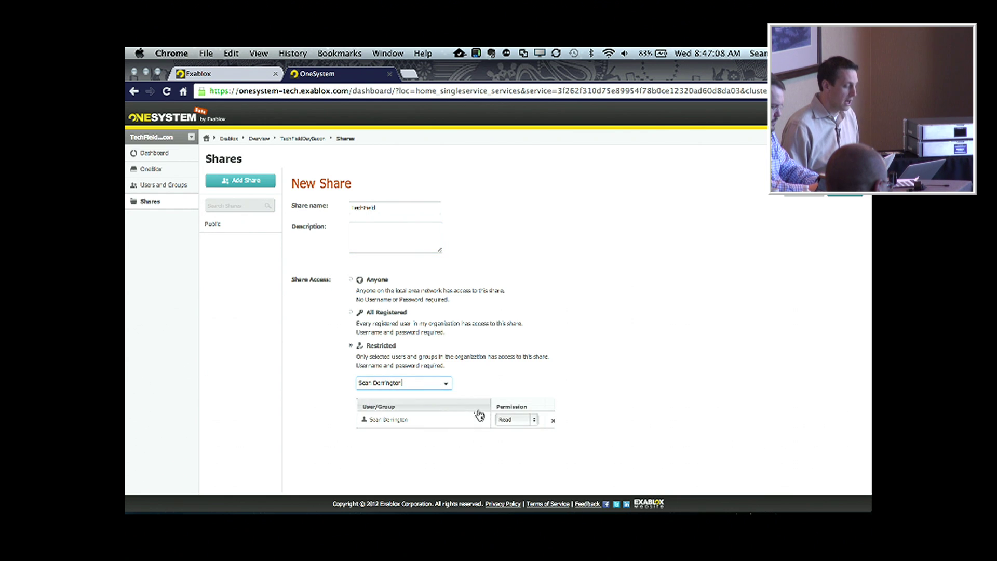
left_click(534, 419)
left_click(532, 428)
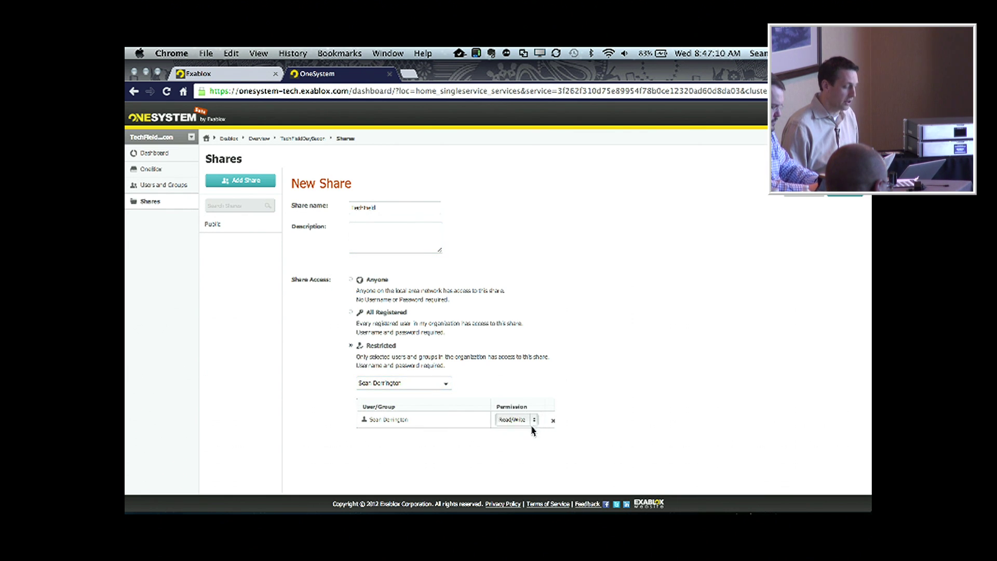
left_click(845, 196)
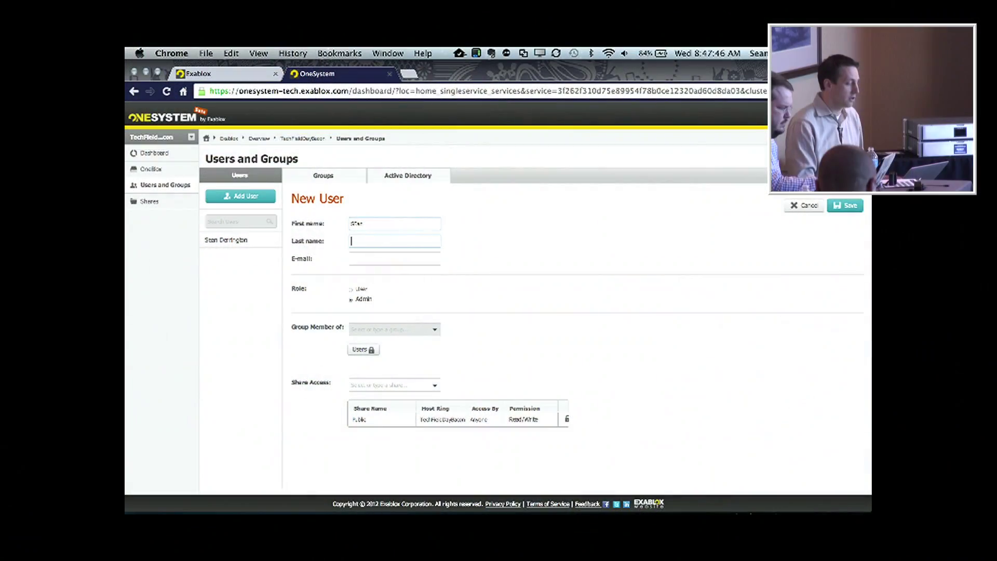
Fill in the new user's first name, last name and e-mail address.
double_click(388, 226)
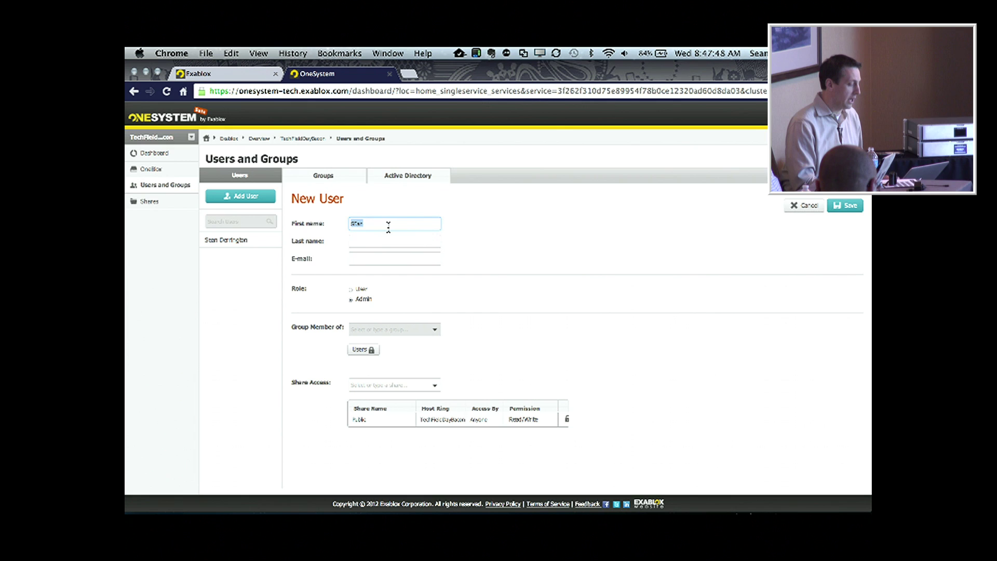
key("Tab")
type("Ne")
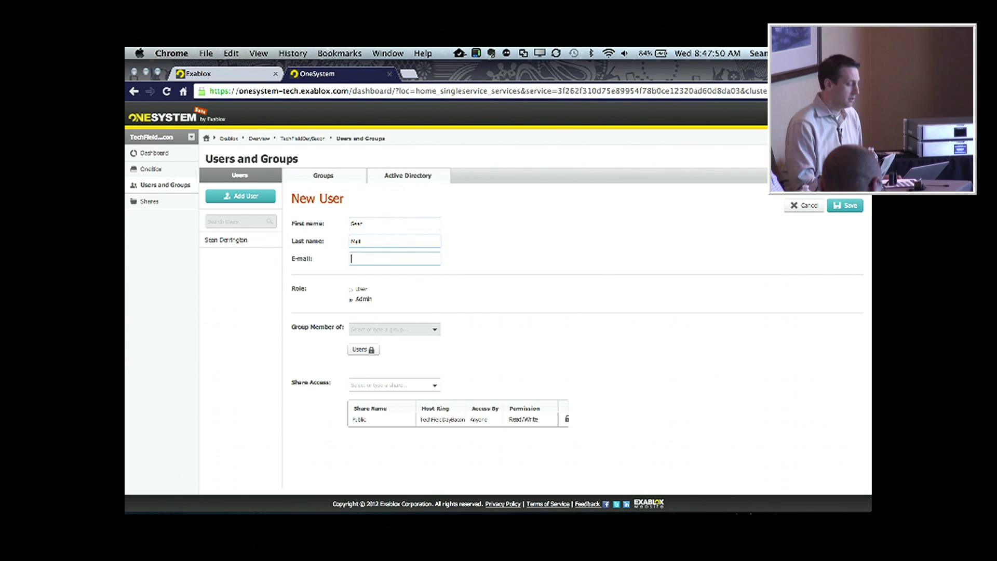
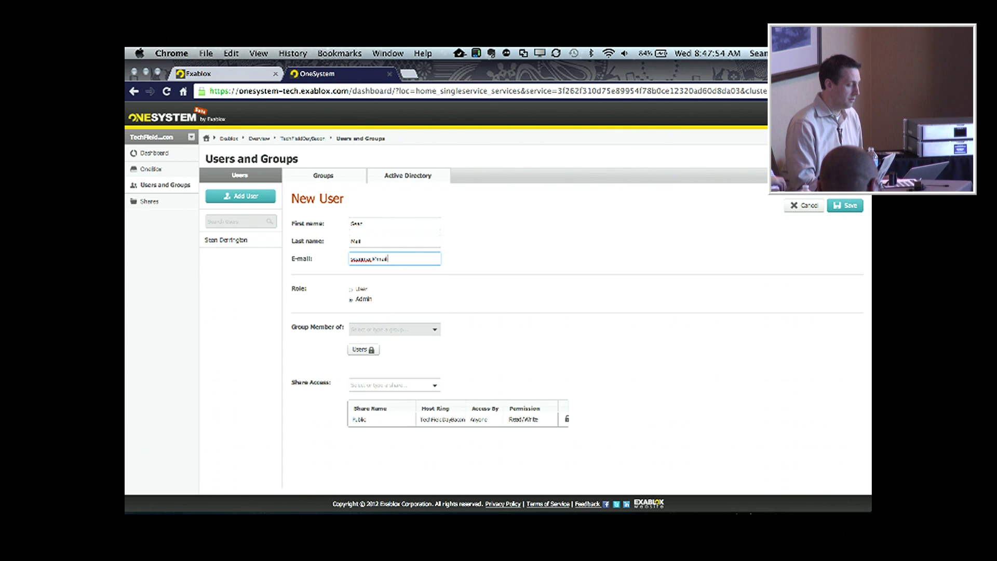
left_click(400, 313)
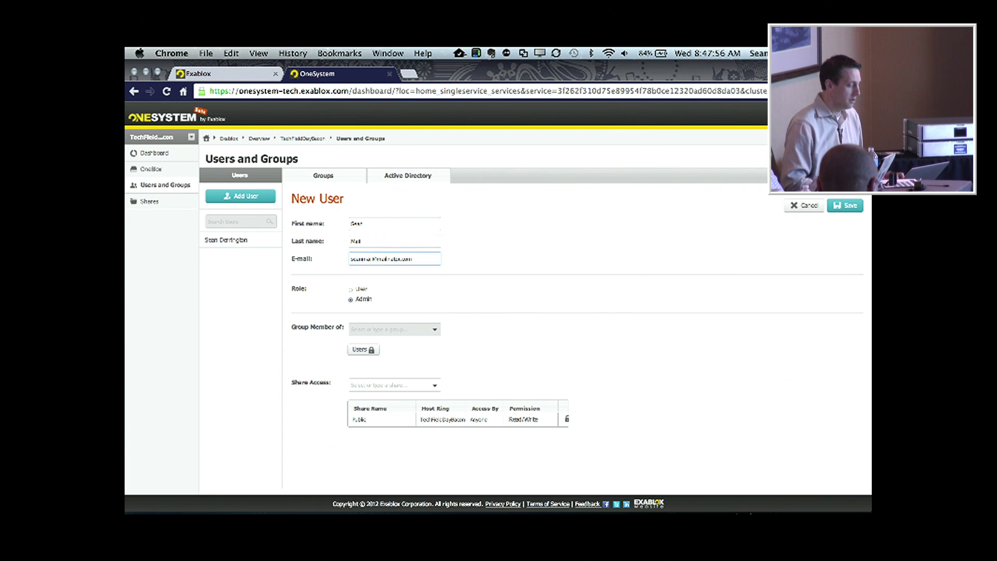
Give the new user Read access to TechField and save the user.
left_click(435, 386)
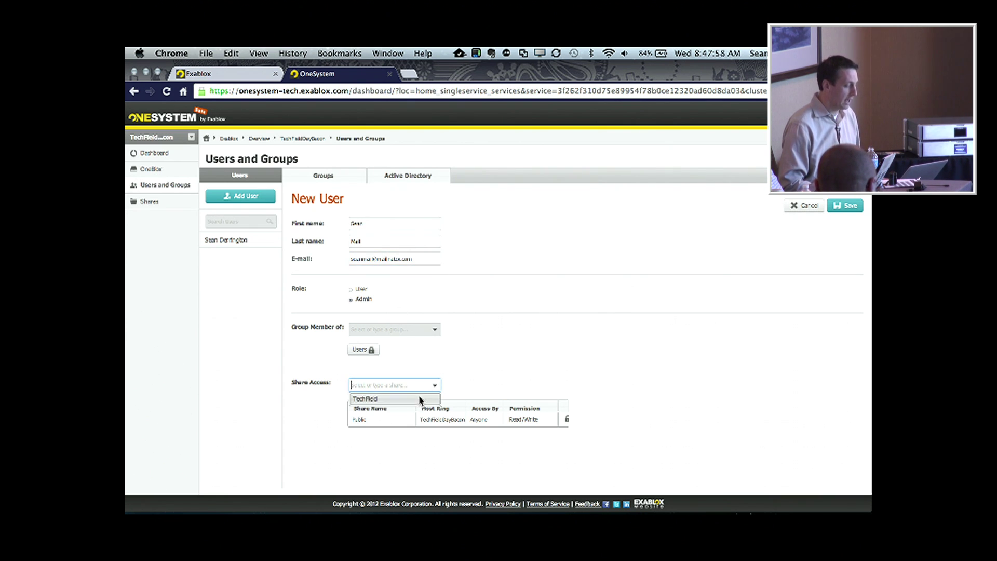
left_click(418, 399)
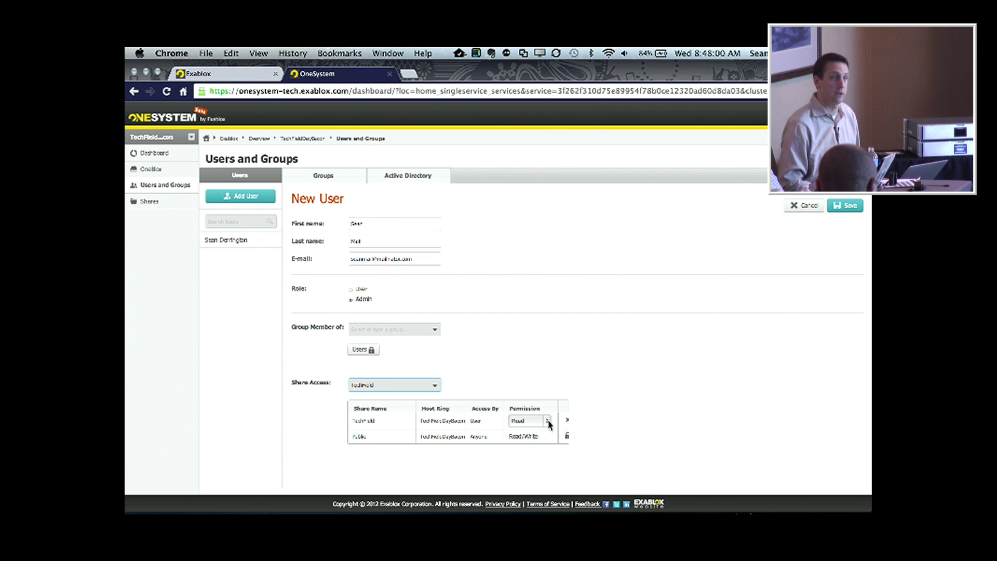
left_click(848, 207)
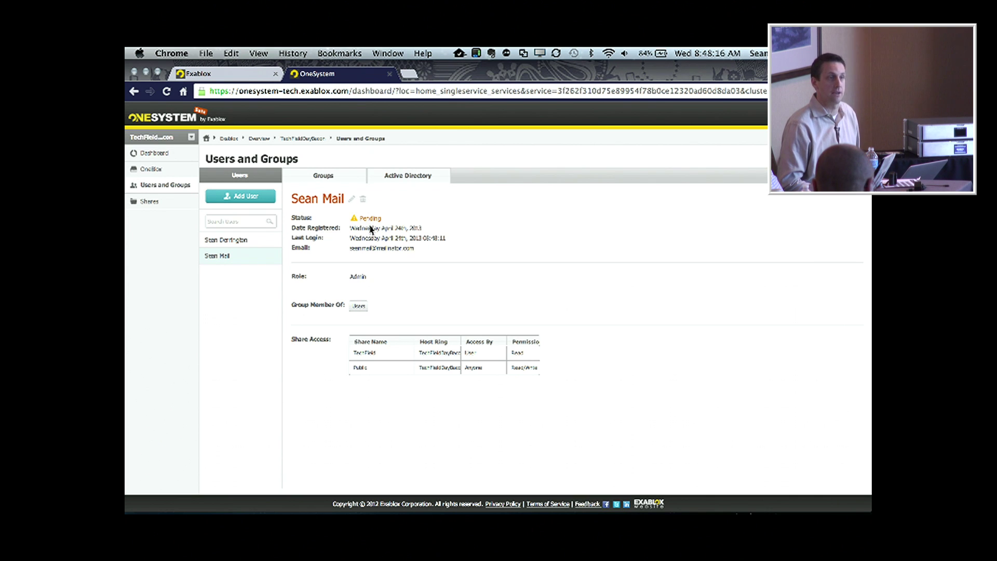
left_click(232, 243)
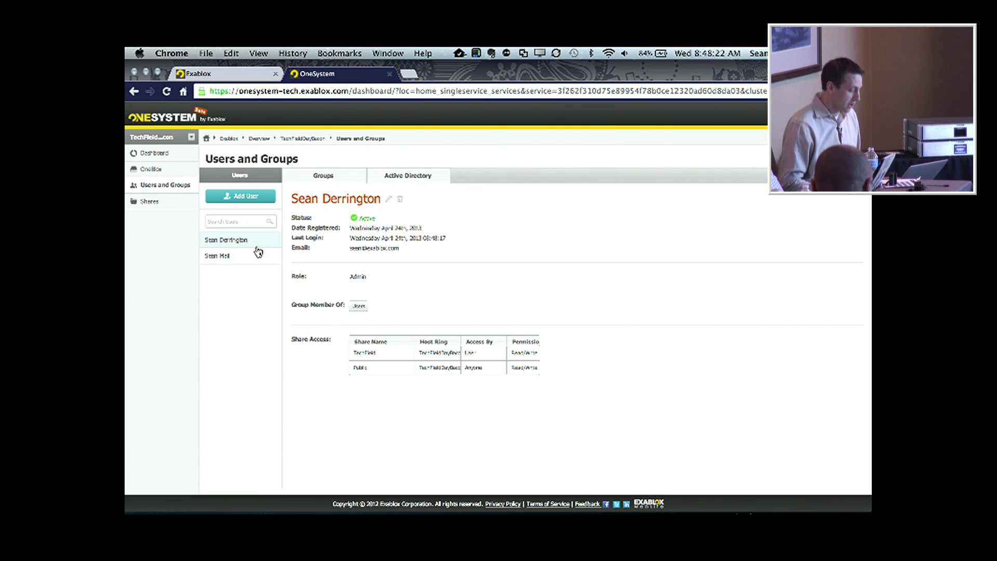
key("ctrl+Left")
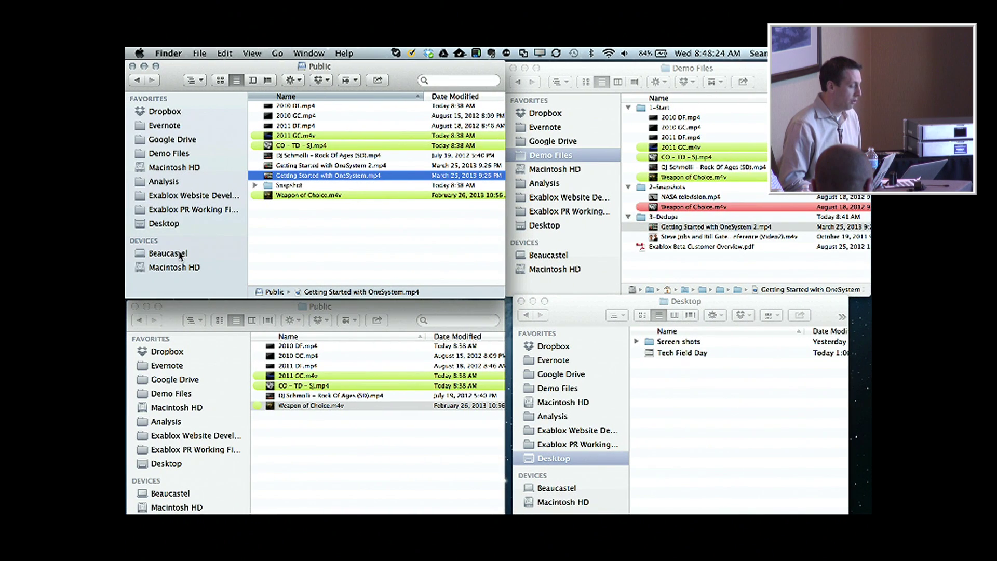
Browse Network to ONEBLOX-0069 in both Finder windows to list Public and TechField.
left_click(183, 496)
left_click(182, 496)
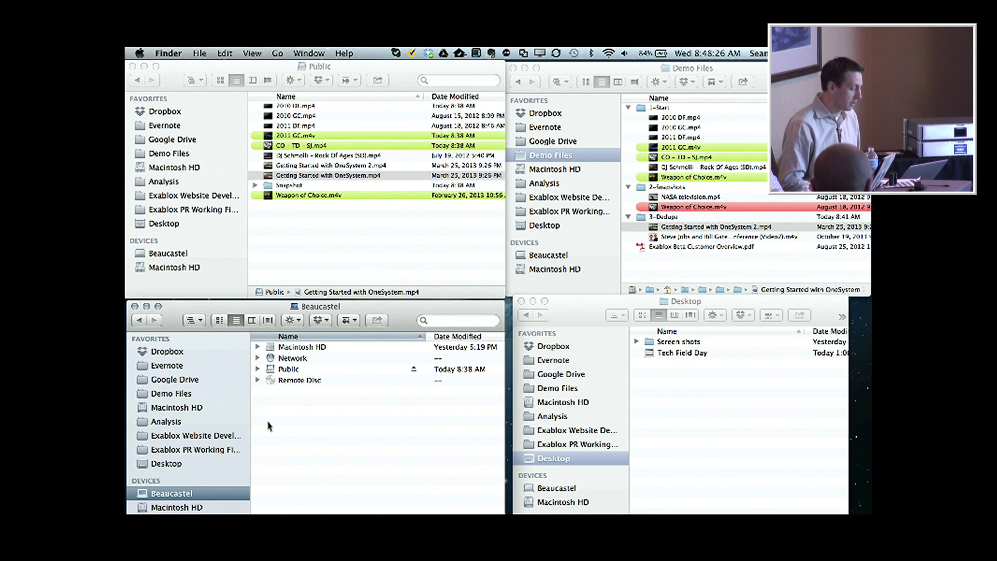
double_click(293, 359)
double_click(310, 358)
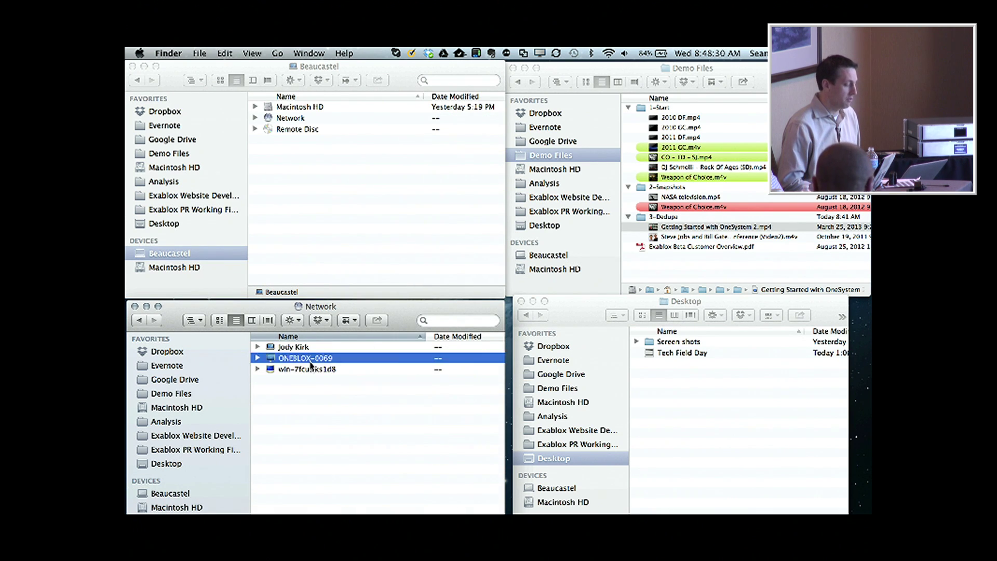
double_click(295, 118)
double_click(287, 120)
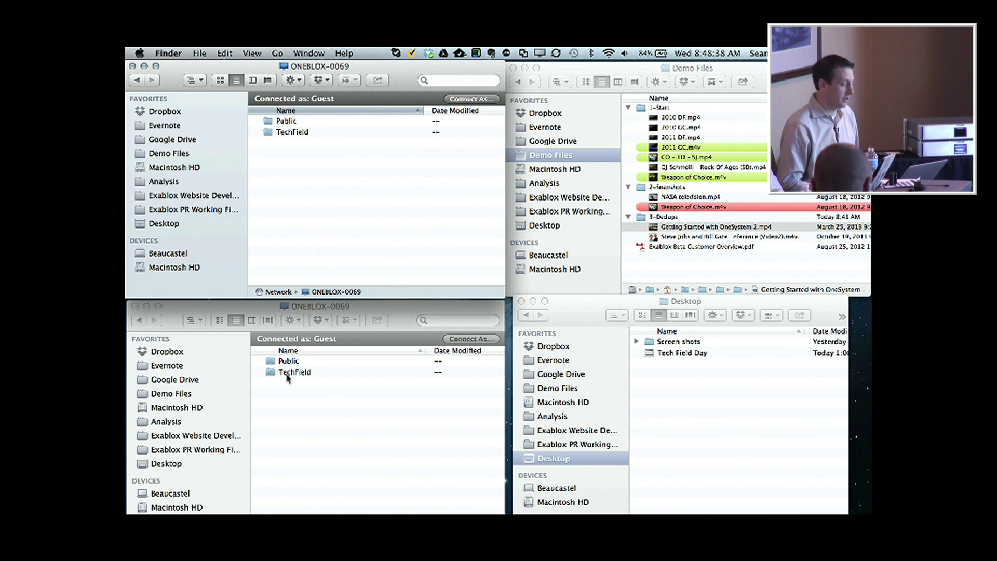
left_click(179, 493)
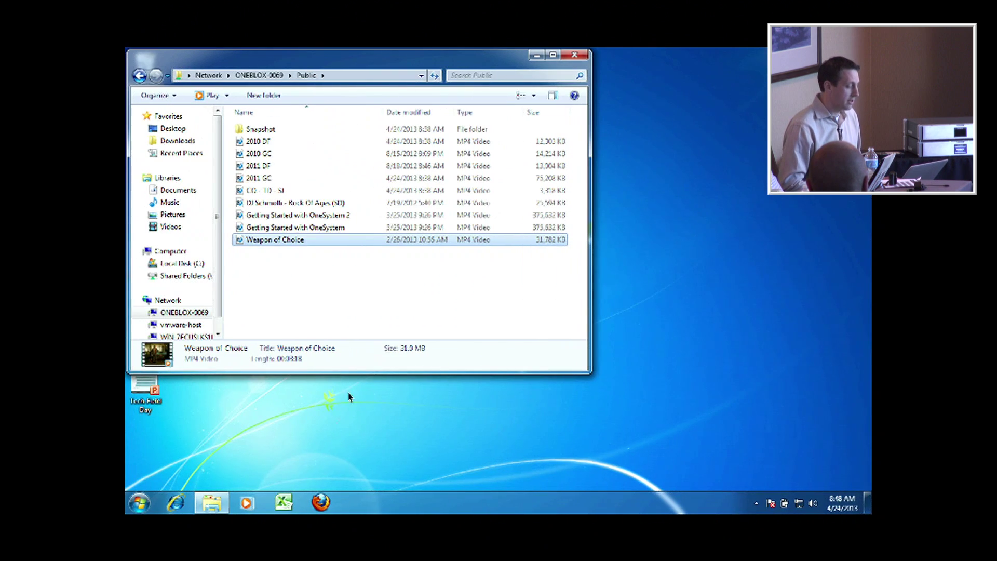
Open ONEBLOX-0069 from Network to show its Public and TechField shares.
left_click(178, 300)
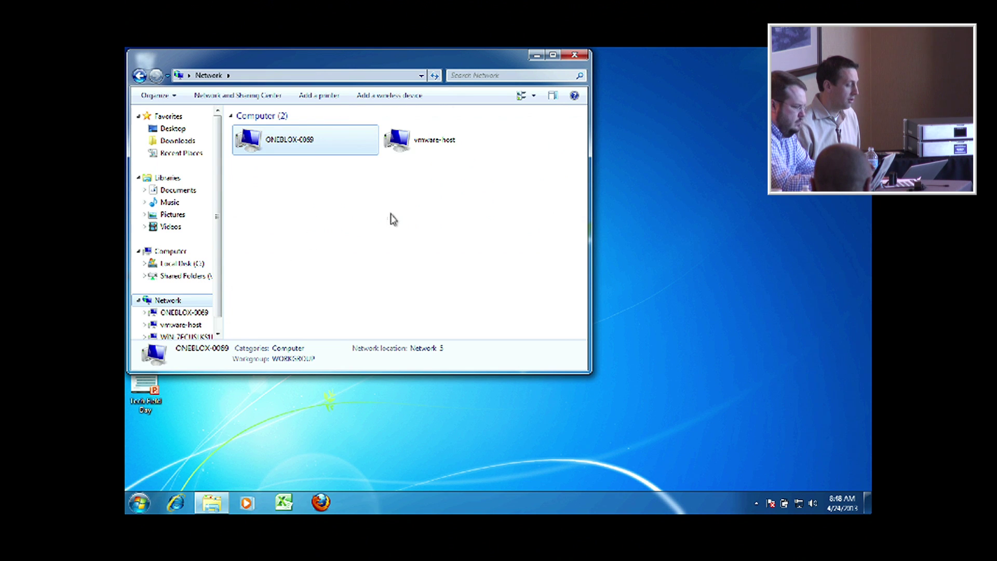
double_click(342, 150)
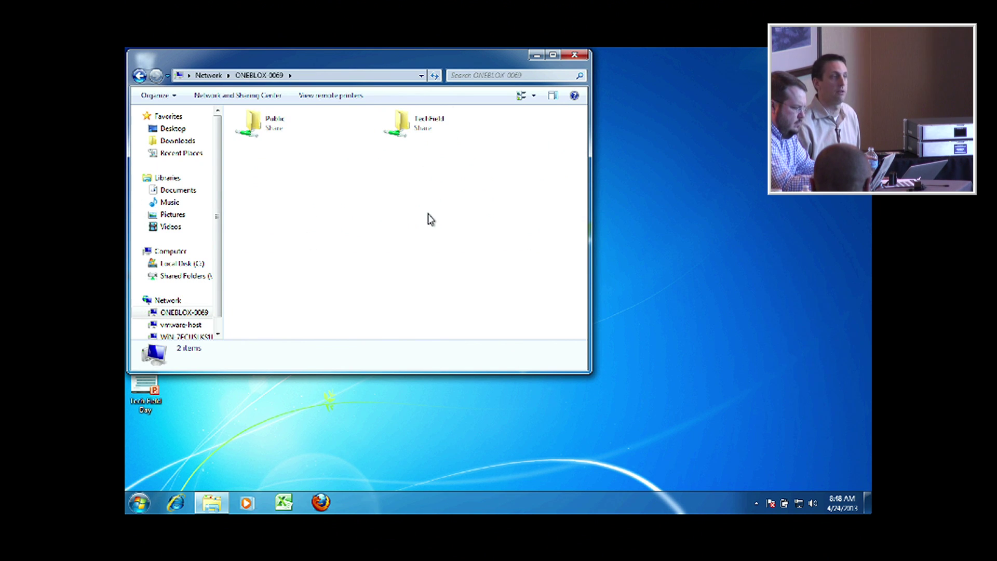
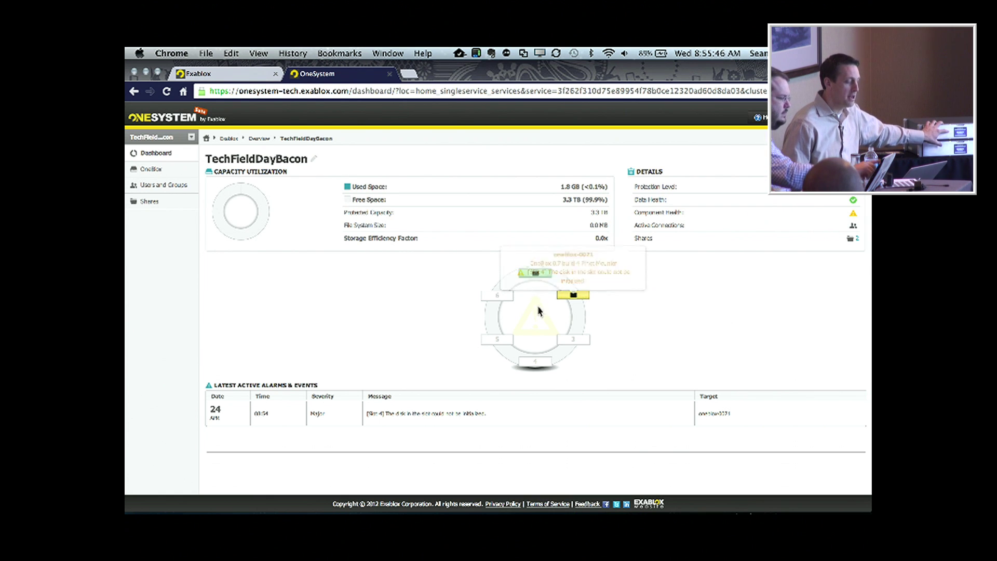
Bring up the oneblox-0069 node info from the top green slot of the disk ring, showing OneBlox build and Master role.
mouse_move(534, 274)
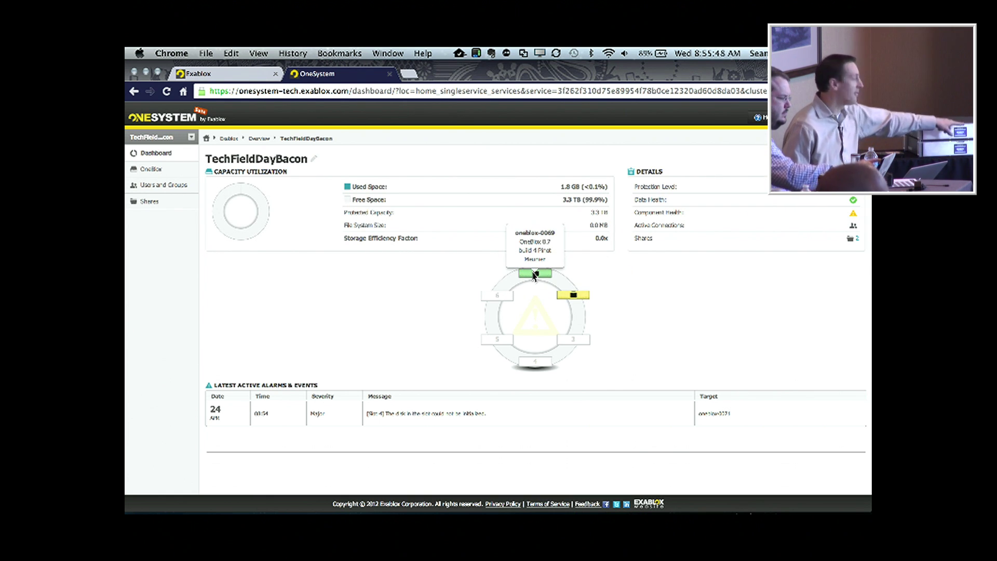